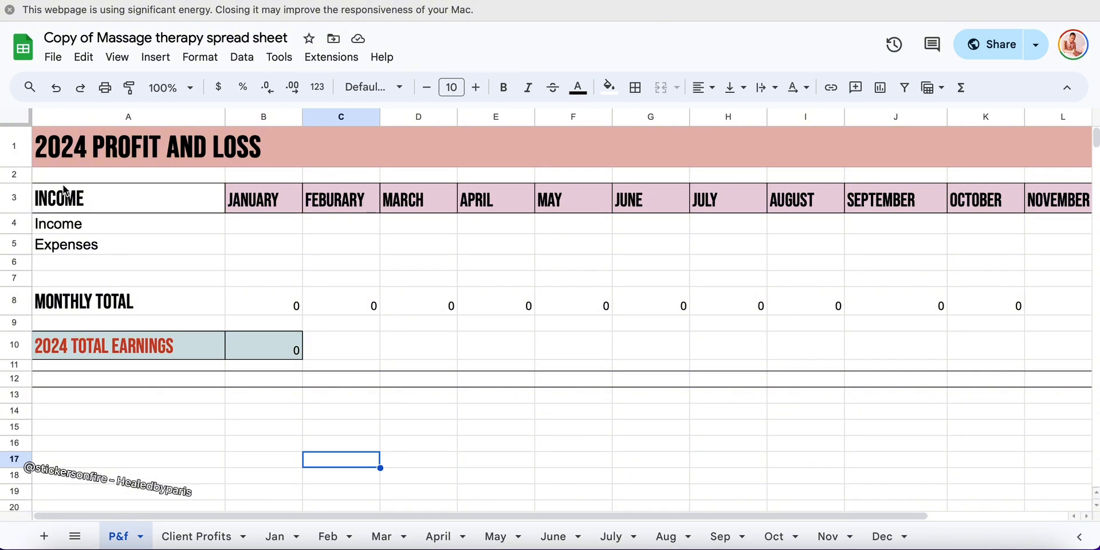
Enter January's income as 100 and its expenses as 15 in the profit and loss table
click(269, 228)
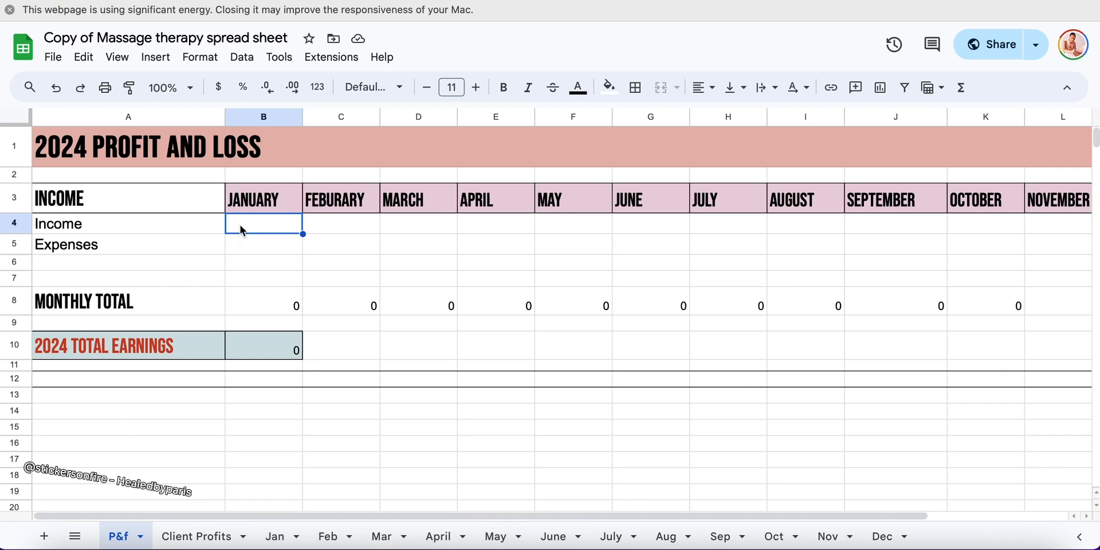
text(100)
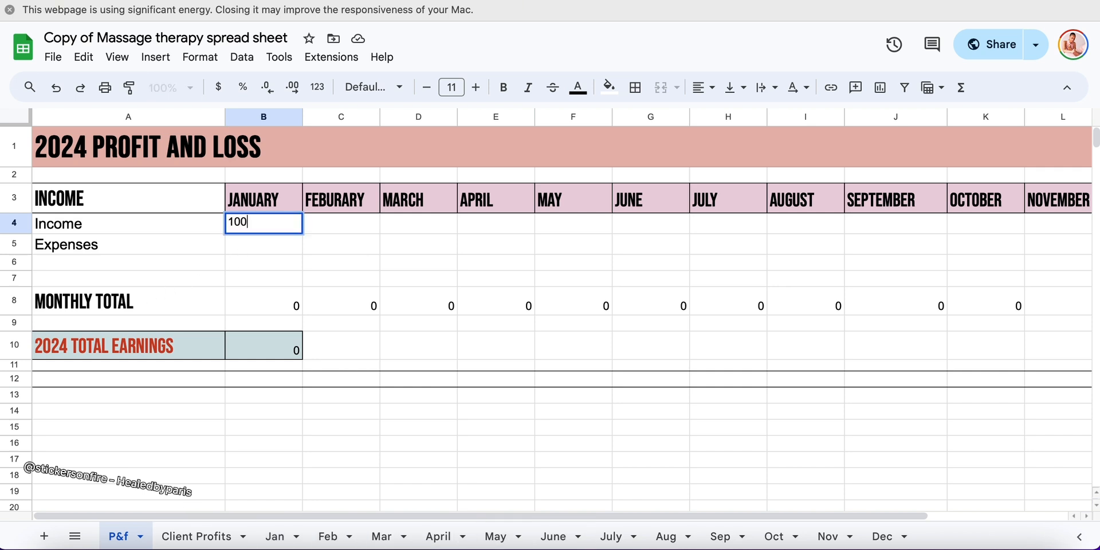
click(256, 240)
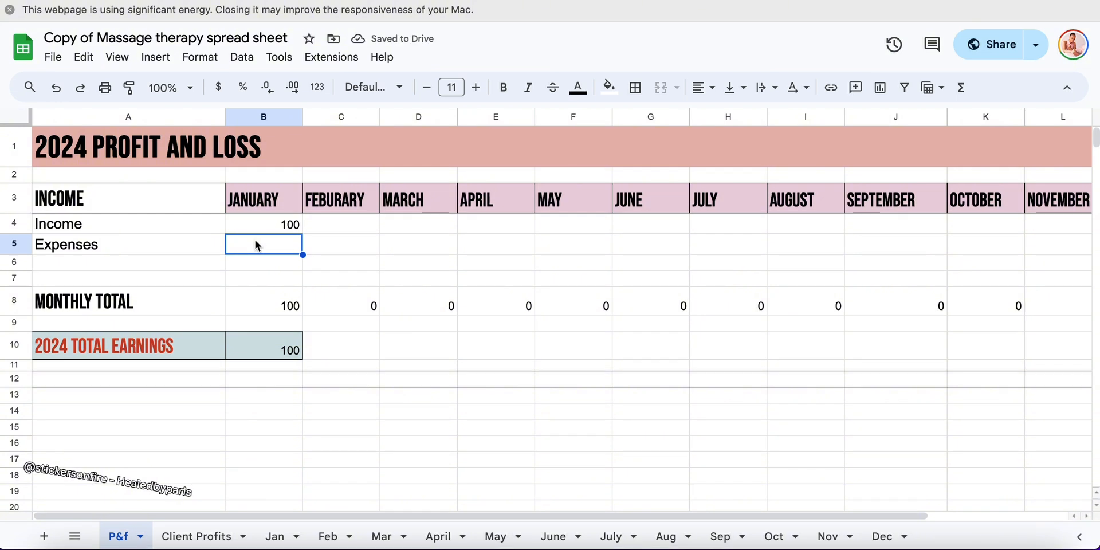
text(15)
click(366, 299)
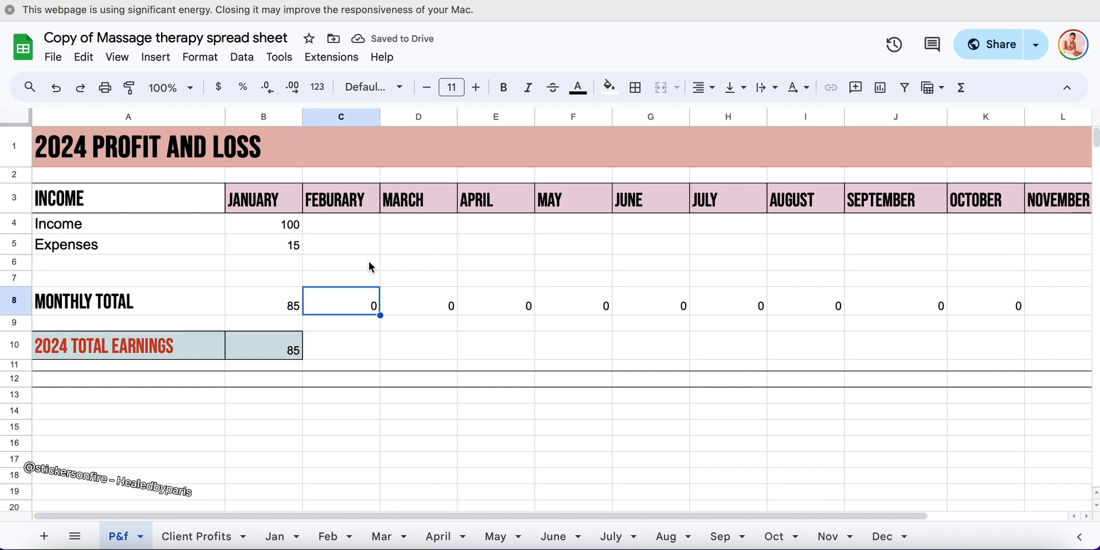
Enter February's income as 100 and its expenses as 20 in the profit and loss table
click(365, 230)
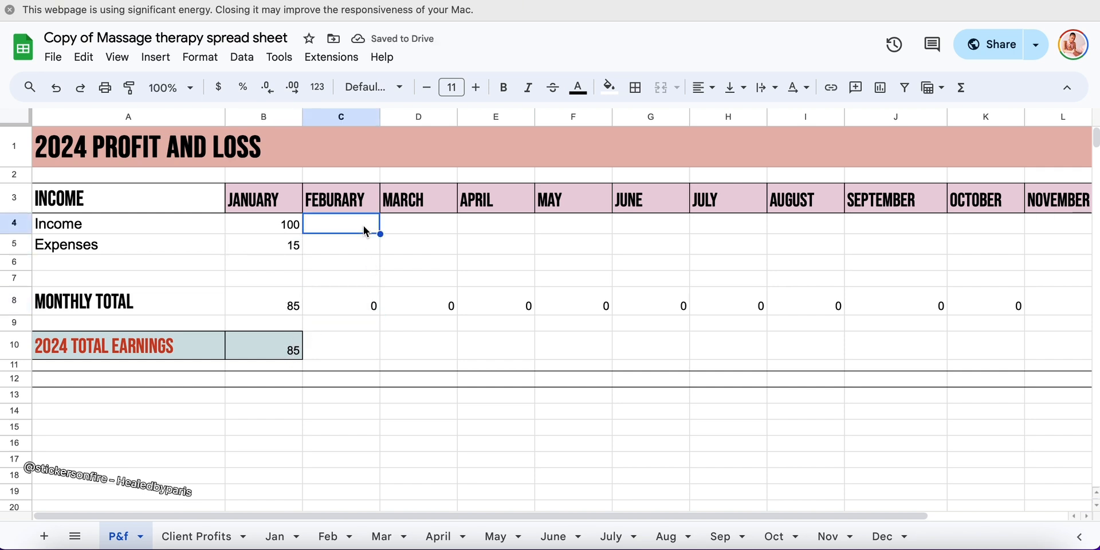
text(100)
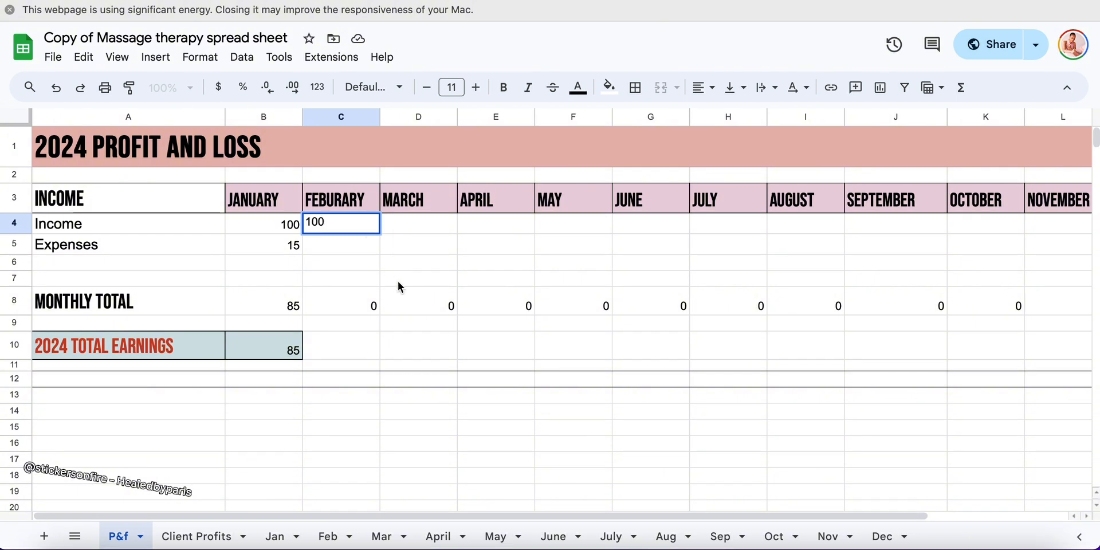
key(Return)
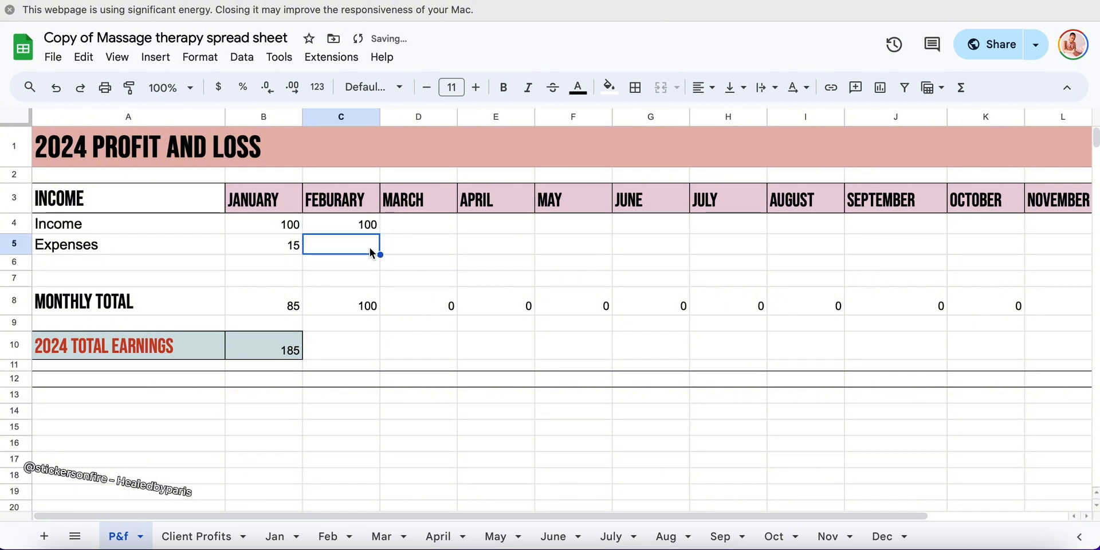
text(20)
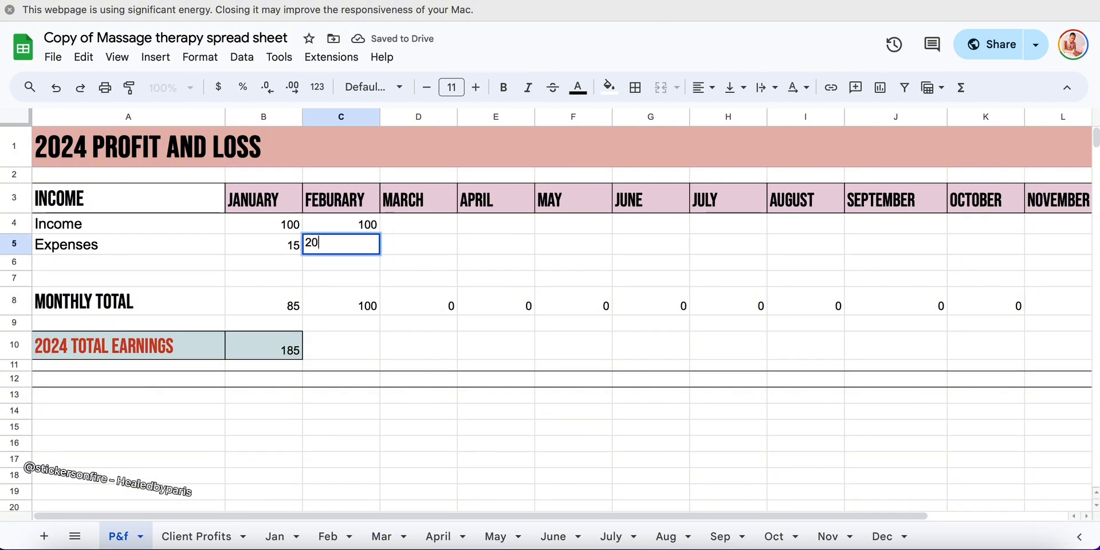
Enter March's income as 100 and its expenses as 20, and select the 2024 total earnings cell
click(438, 226)
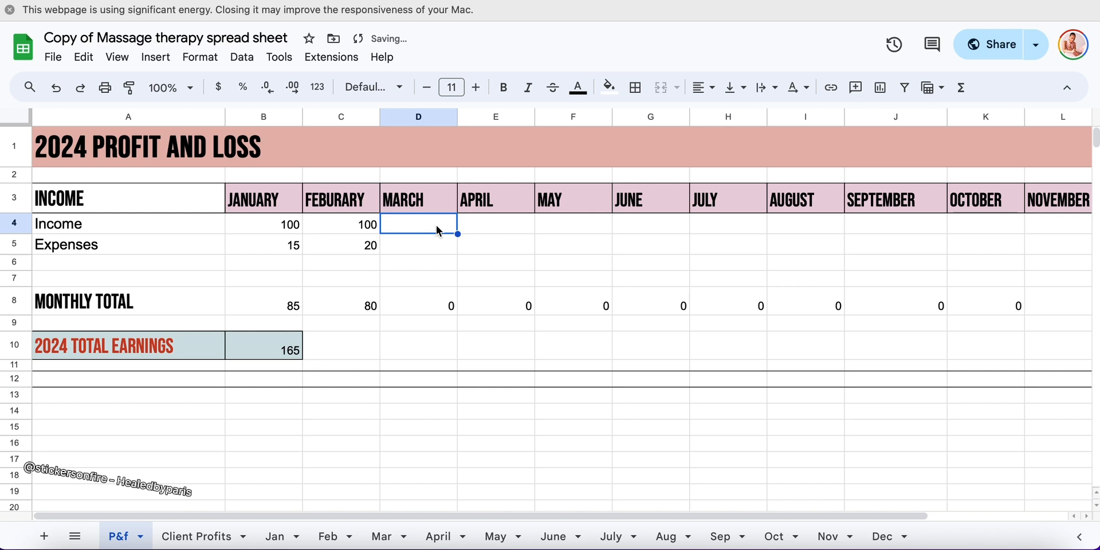
text(100)
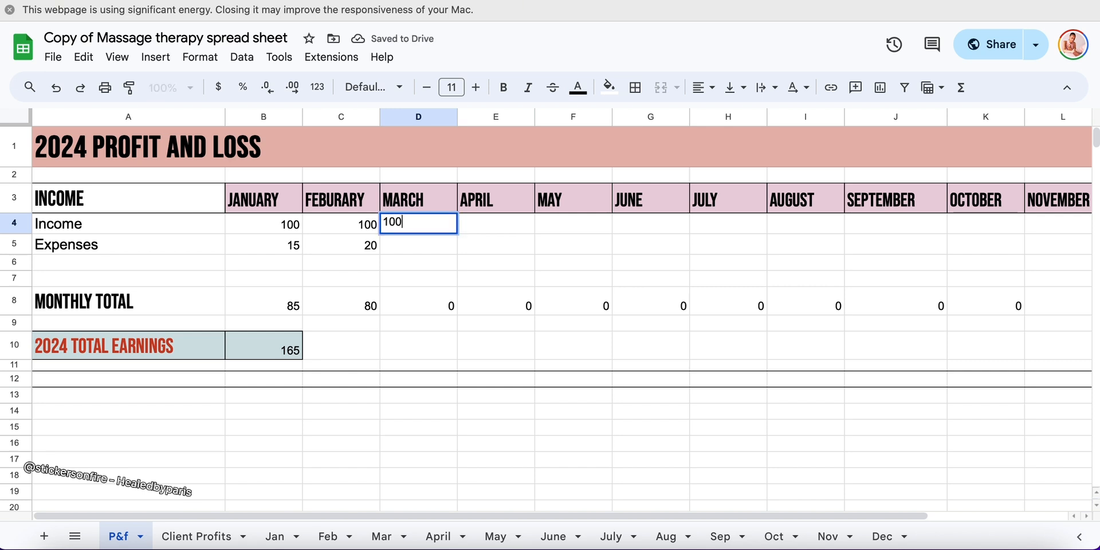
click(434, 253)
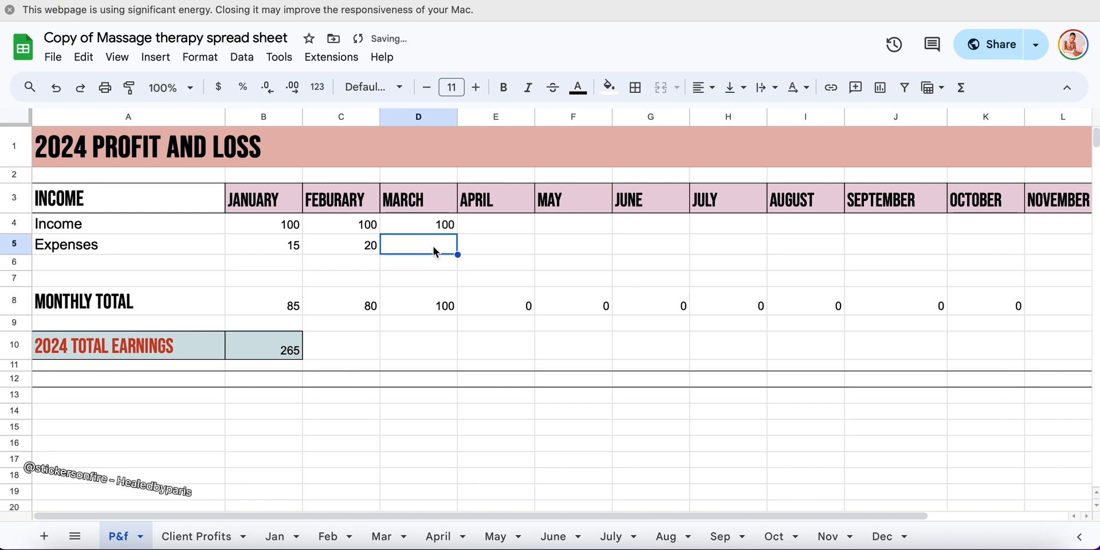
text(20)
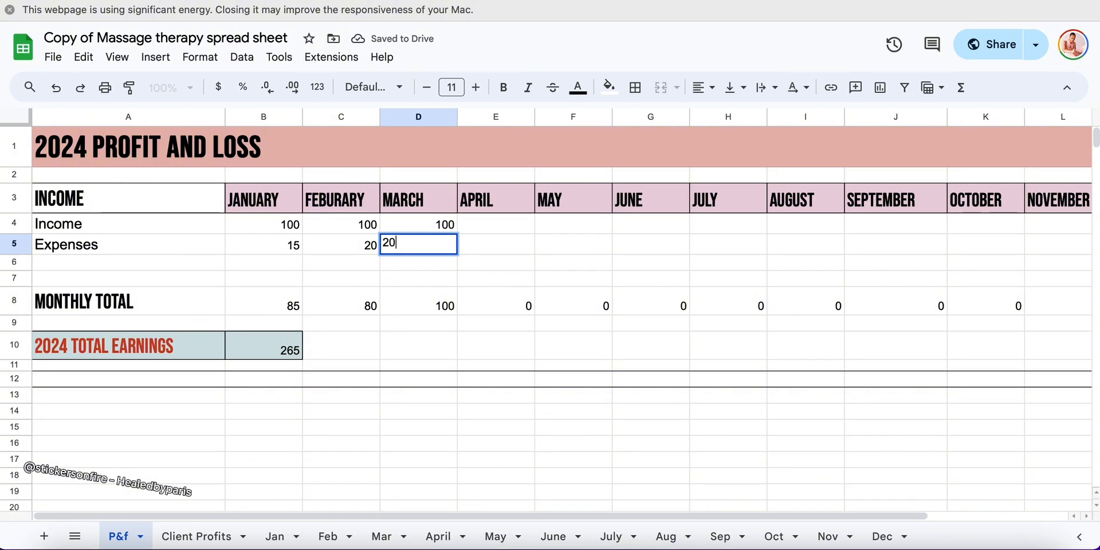
click(517, 243)
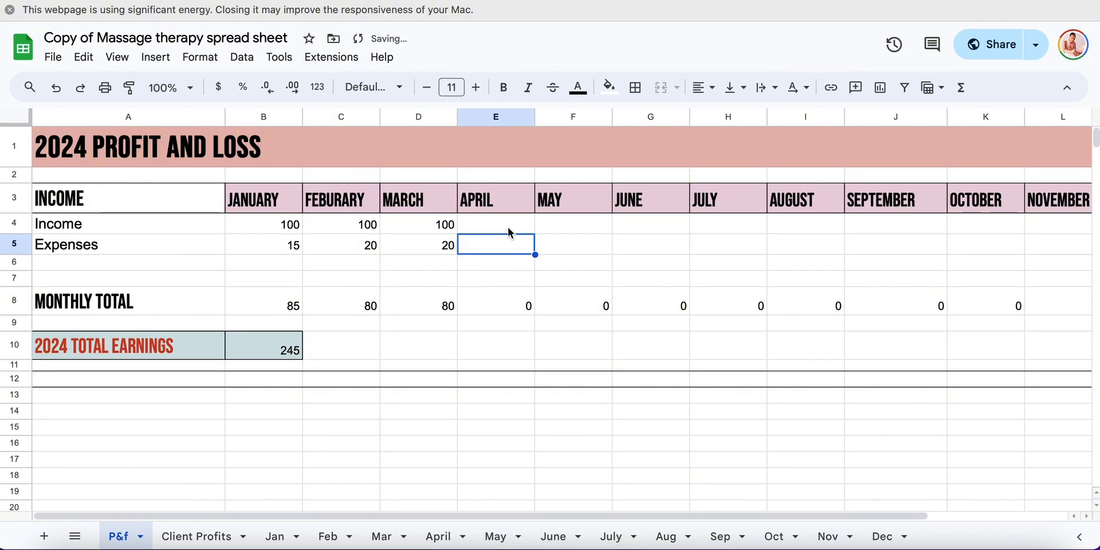
click(508, 226)
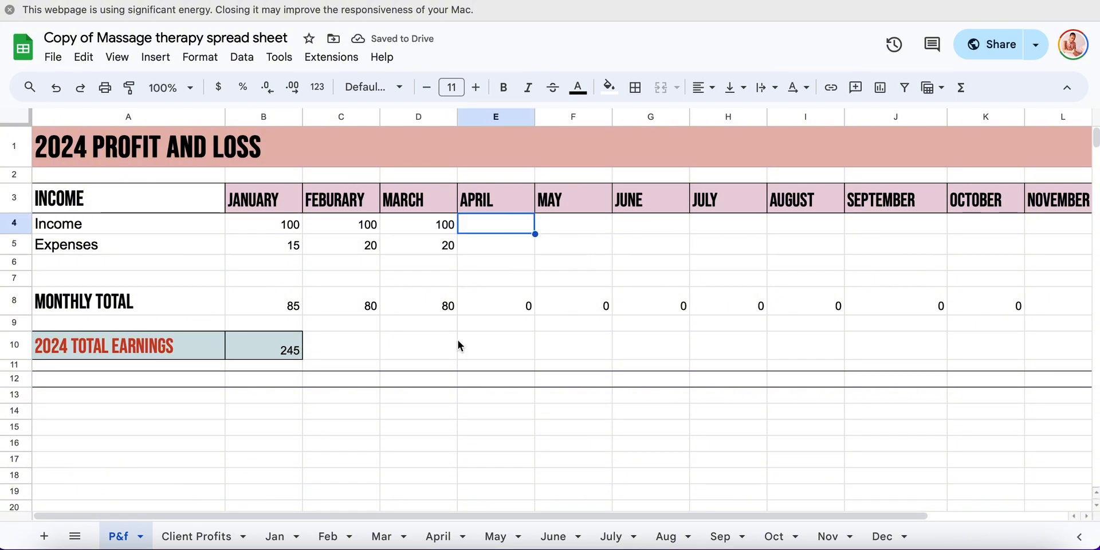
click(296, 350)
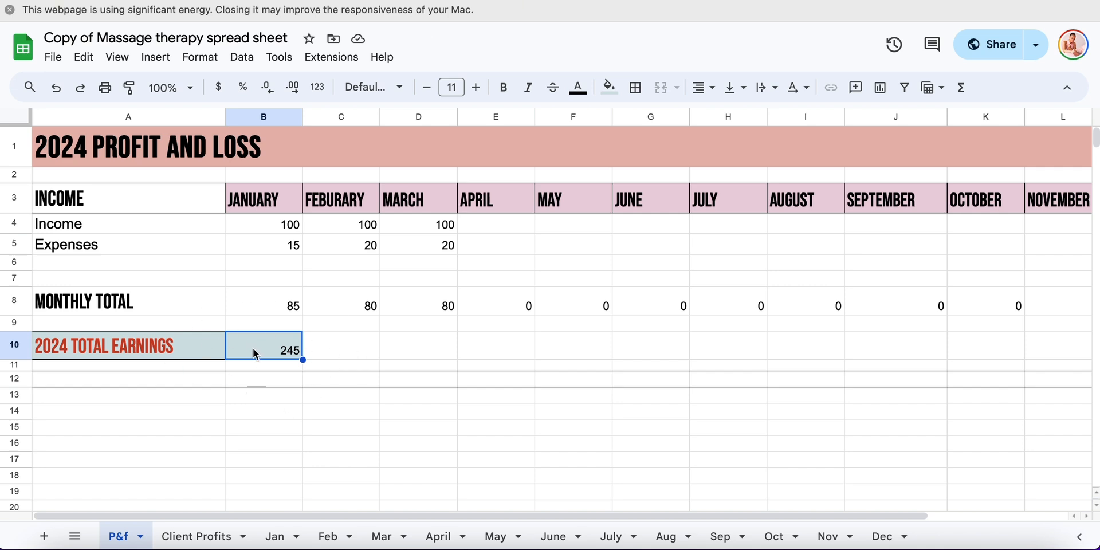
Change the year in the profit and loss title to 2025 and set it back to 2024
click(70, 154)
double_click(70, 155)
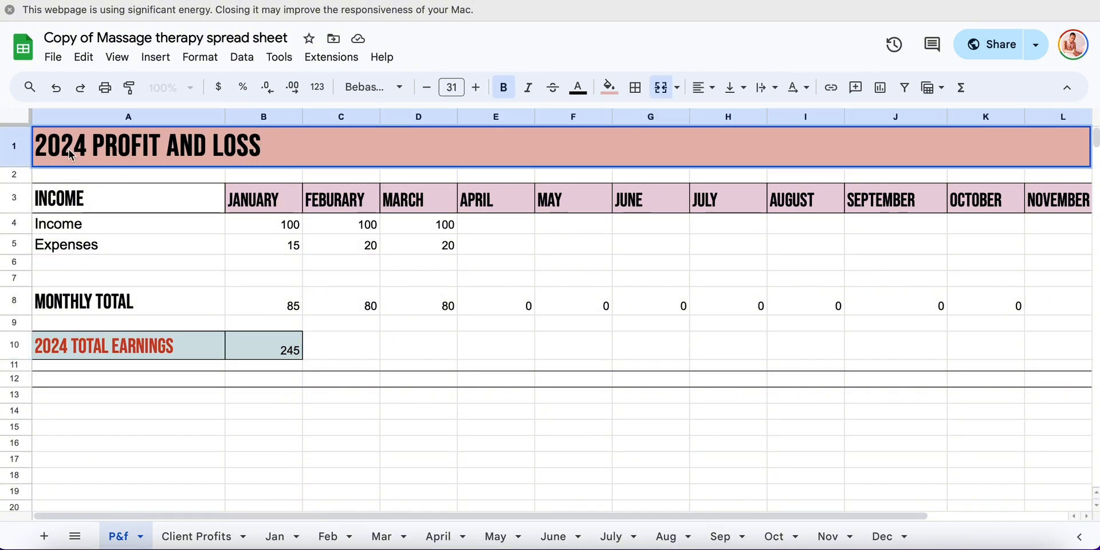
click(85, 141)
key(BackSpace)
text(5)
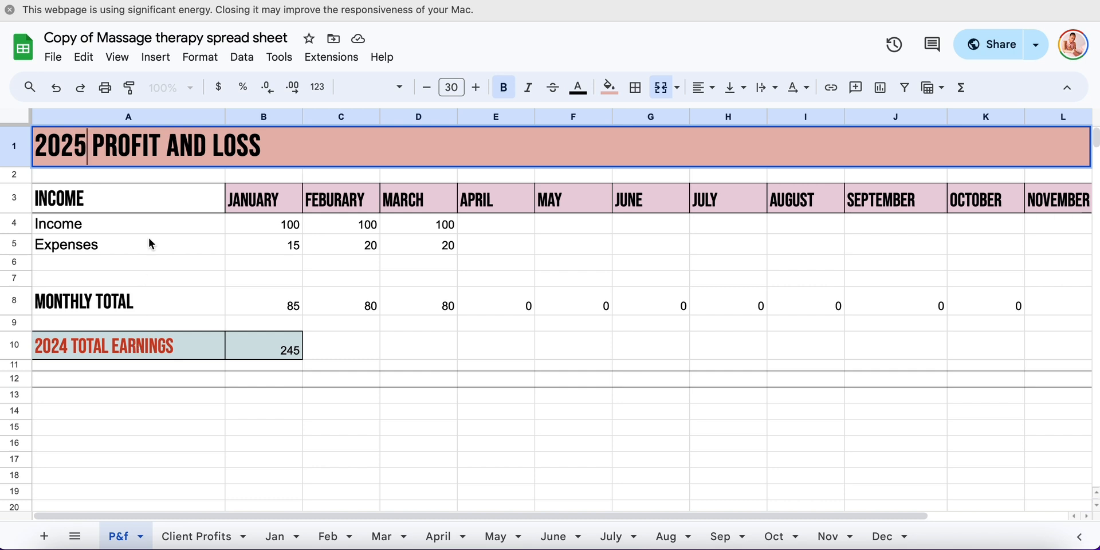
key(BackSpace)
text(4)
Open the Client Profits sheet and look over the layout of its monthly client tables
click(216, 536)
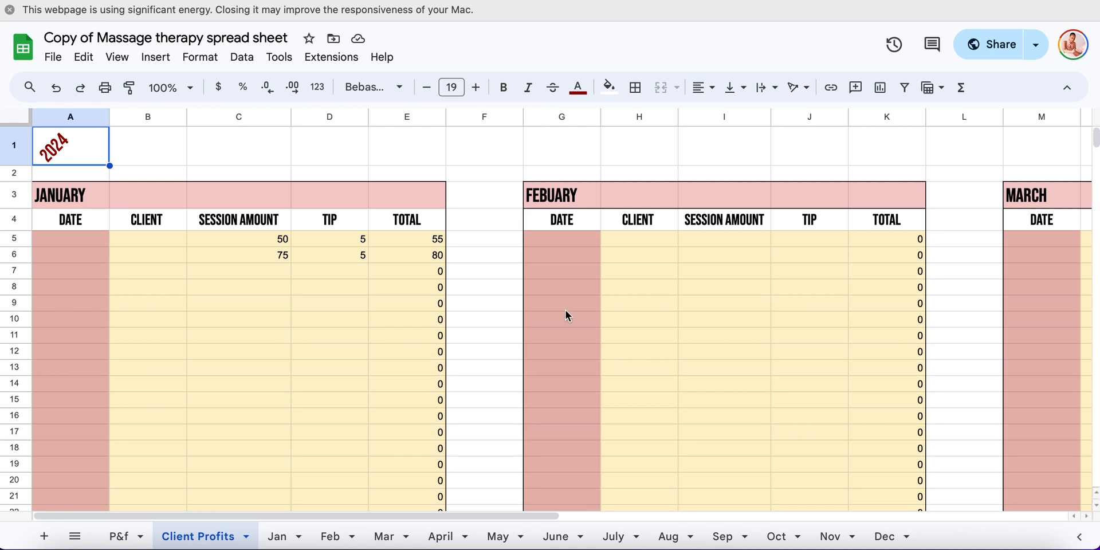
scroll(609, 281, down, 2)
scroll(609, 280, right, 7)
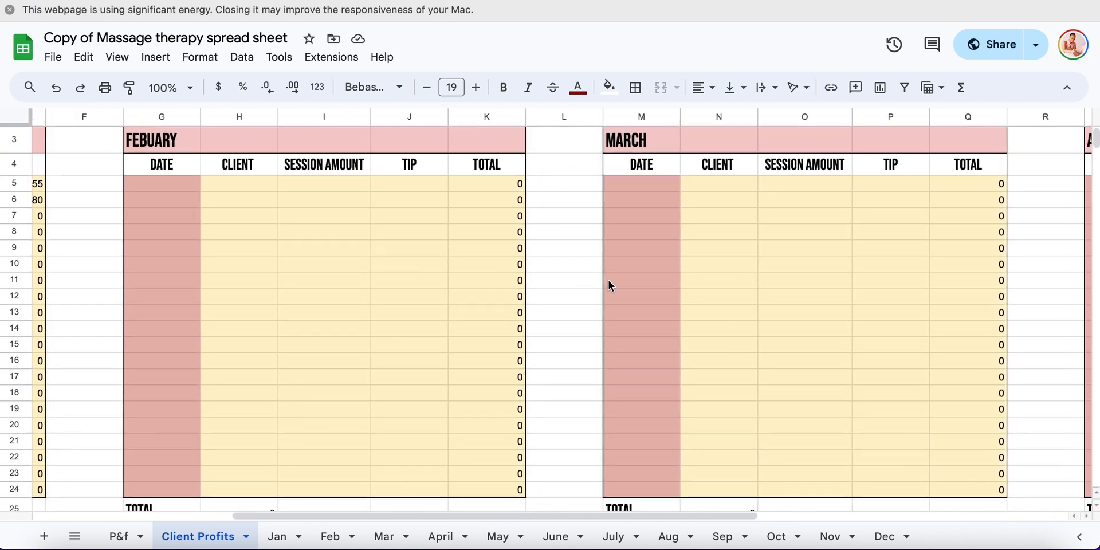
scroll(609, 280, down, 5)
scroll(609, 280, left, 6)
scroll(609, 280, up, 4)
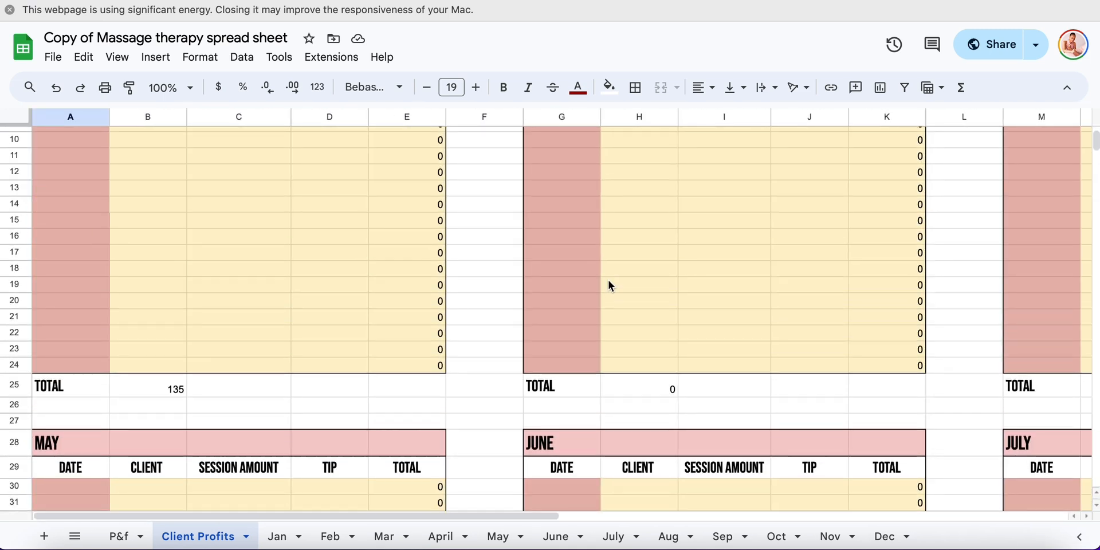
scroll(609, 280, up, 3)
Fill in the first row of the January client table with the date 06/06/2024 and the client's initials
click(66, 238)
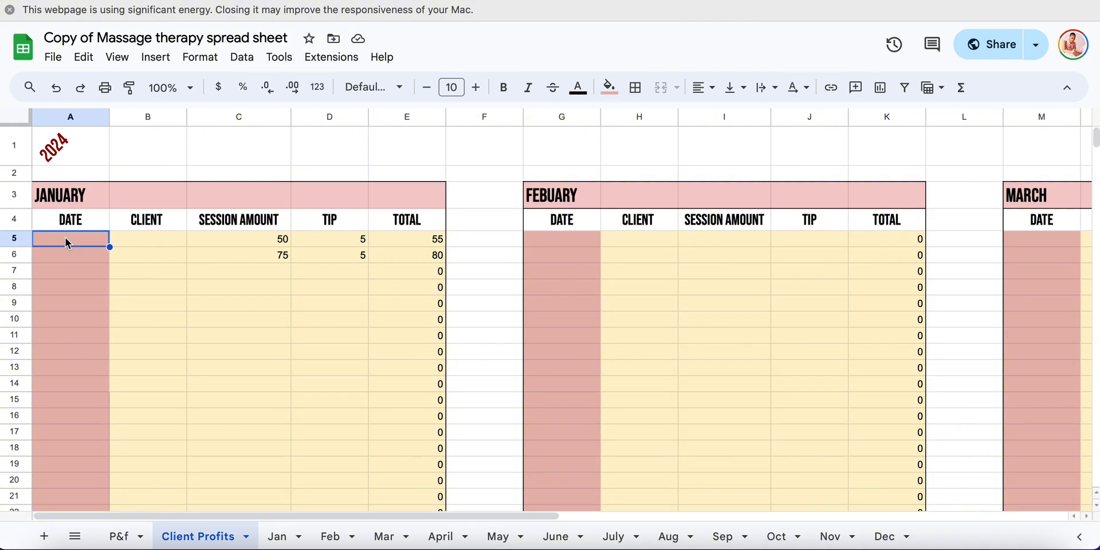
text(0)
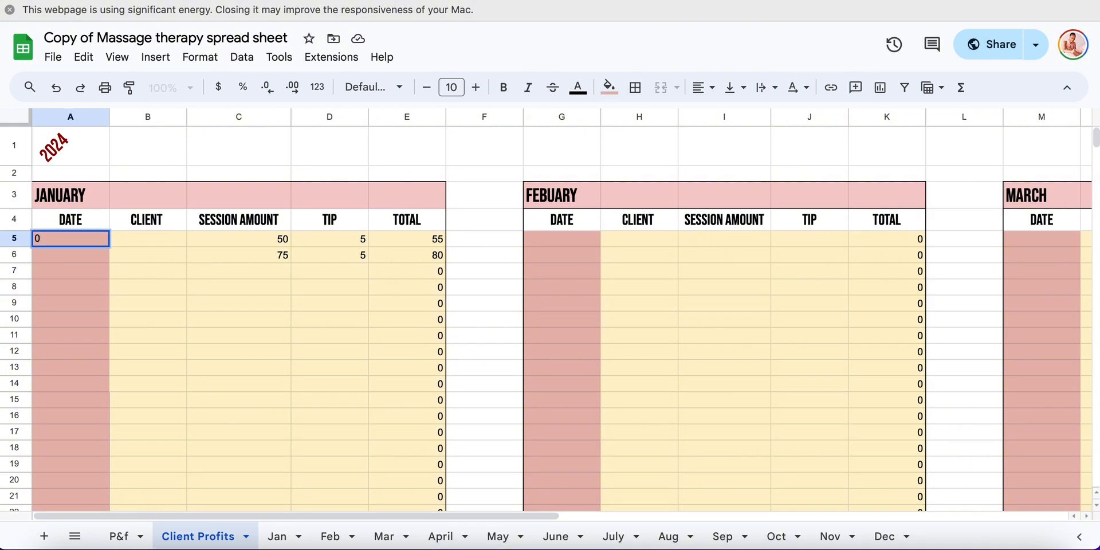
text(6/06/2024)
click(148, 245)
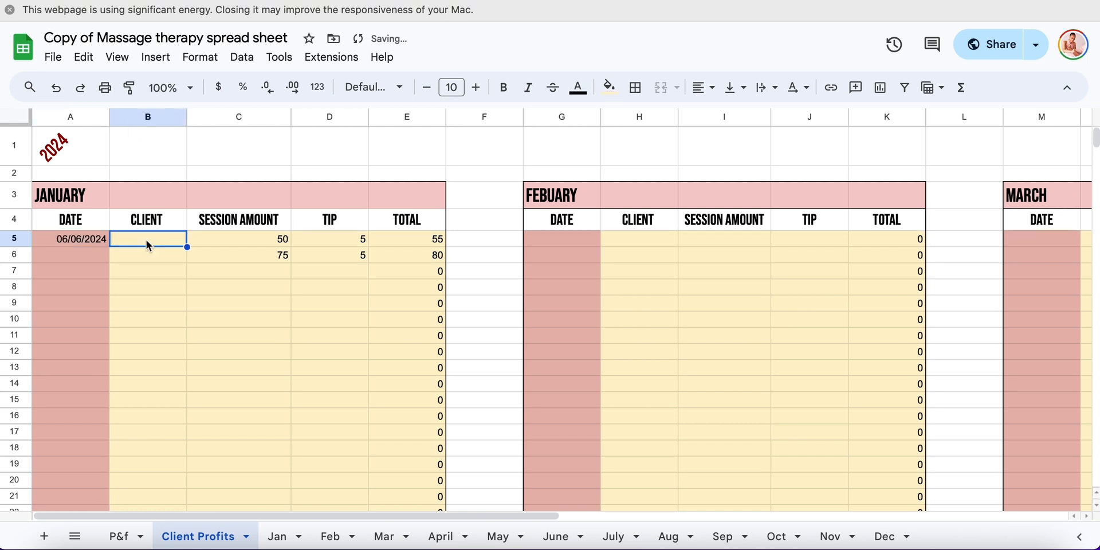
text(S.H)
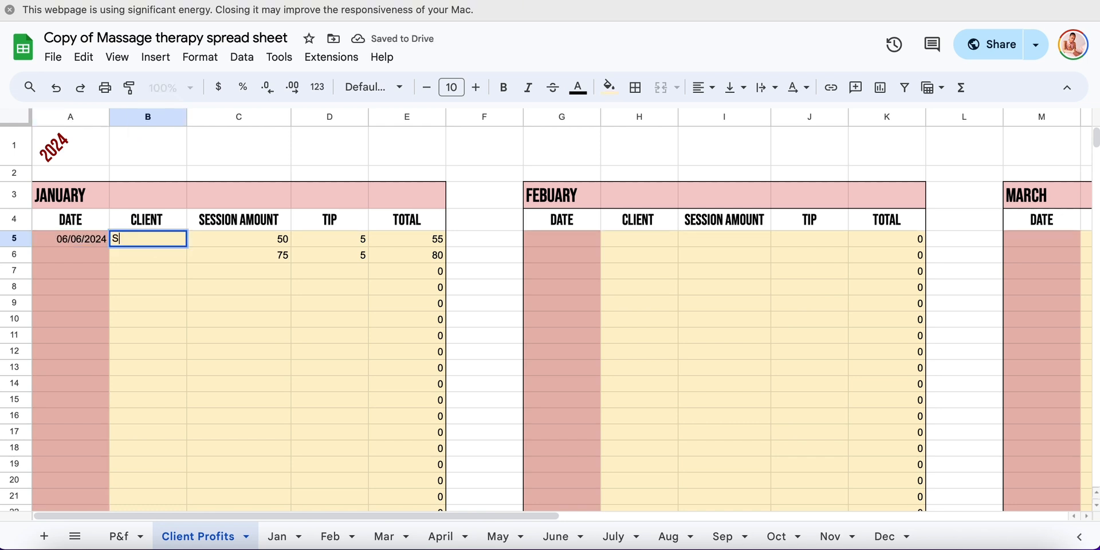
Set the session amount to 100 and the tip to 15 in January's first client row
click(225, 242)
text(100)
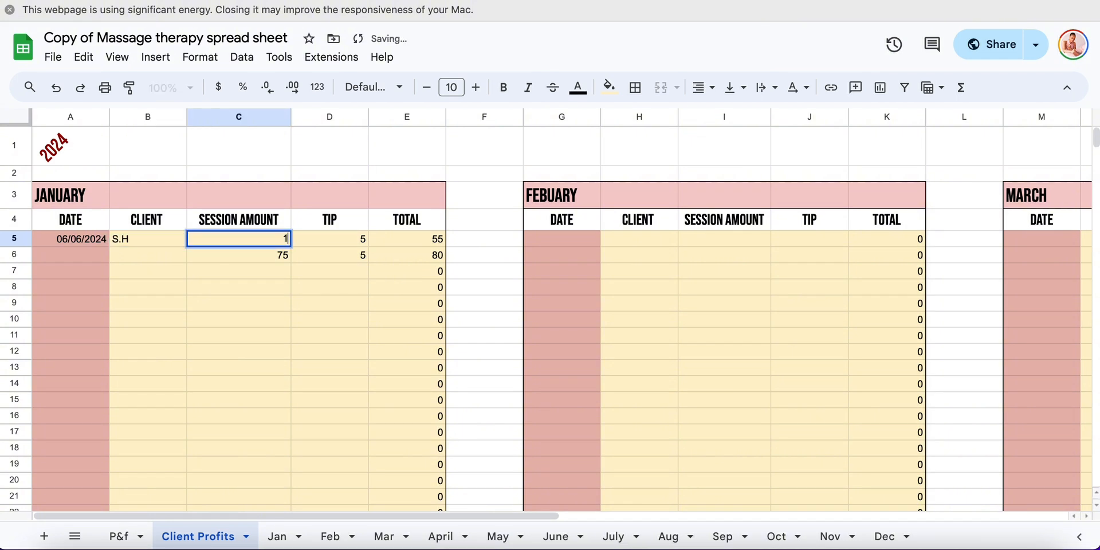
click(339, 240)
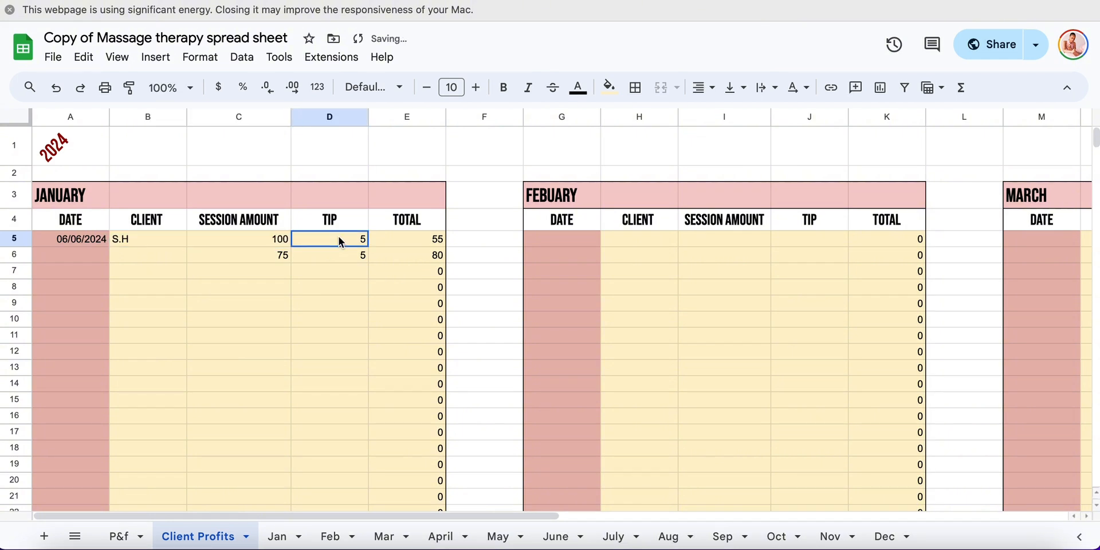
text(15)
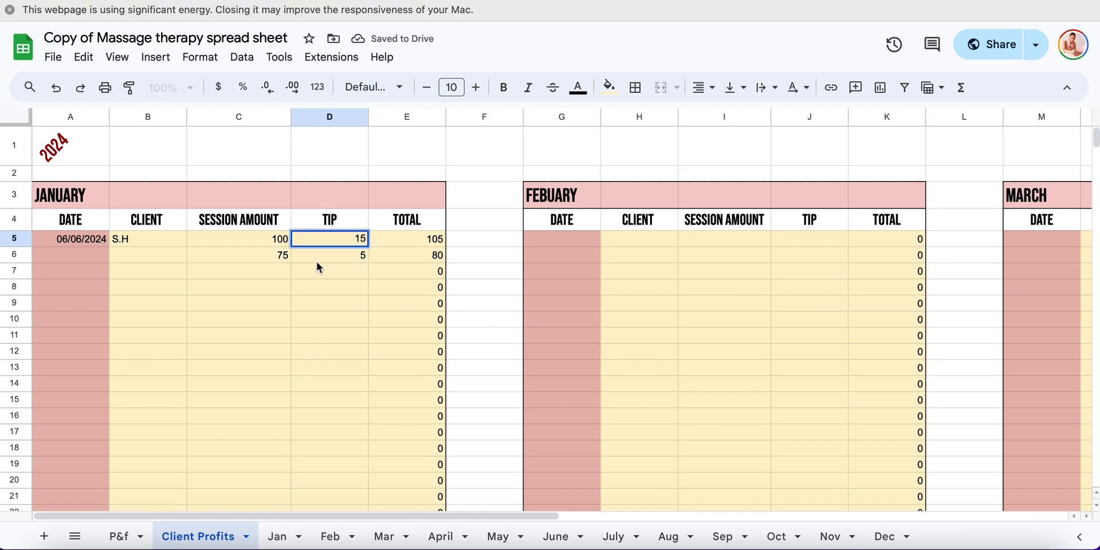
click(282, 259)
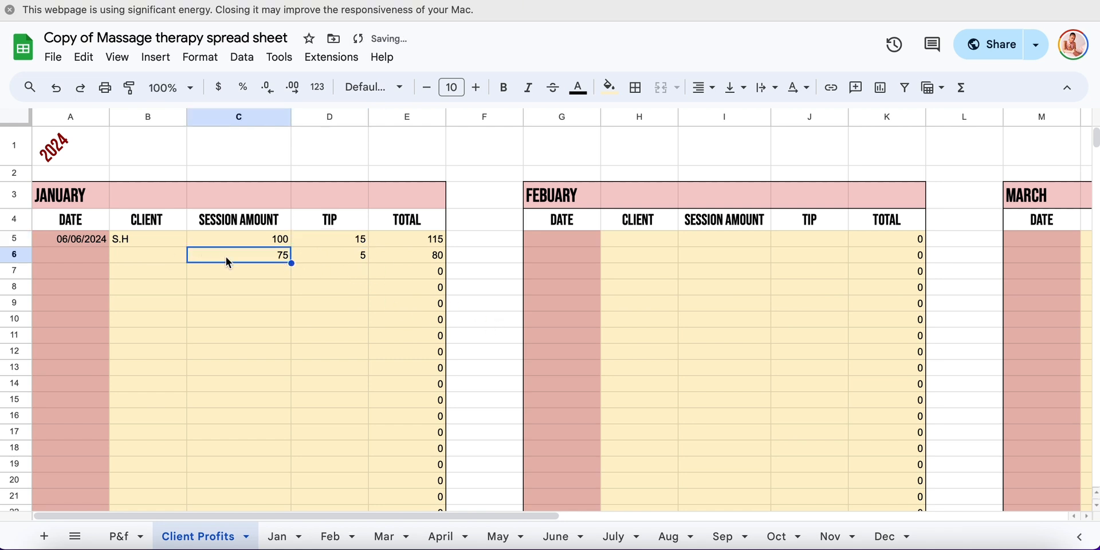
Enter the client's initials and the date 06/06/2024 in January's second client row
click(154, 256)
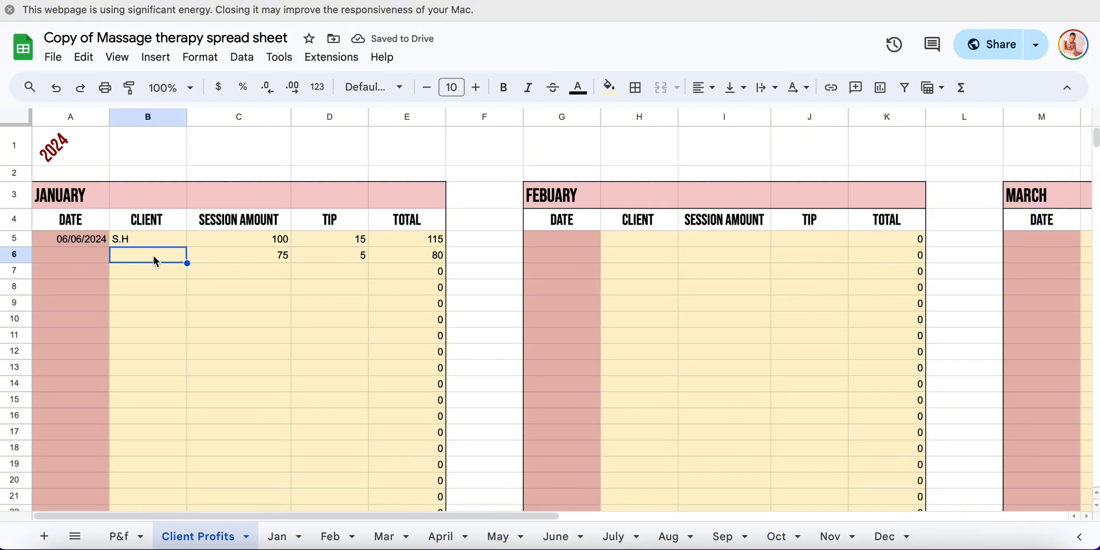
text(H.O)
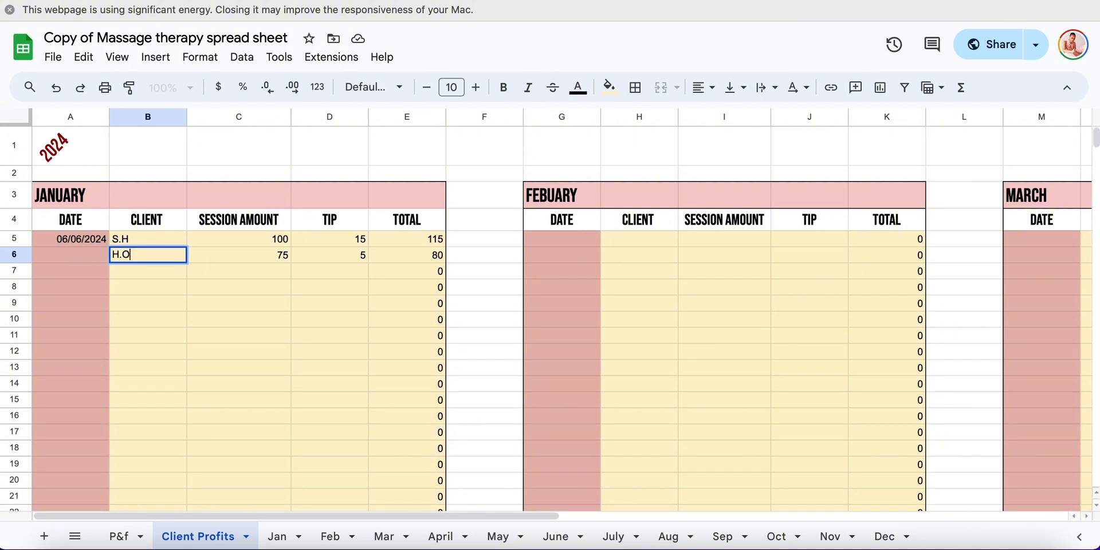
click(94, 258)
text(0)
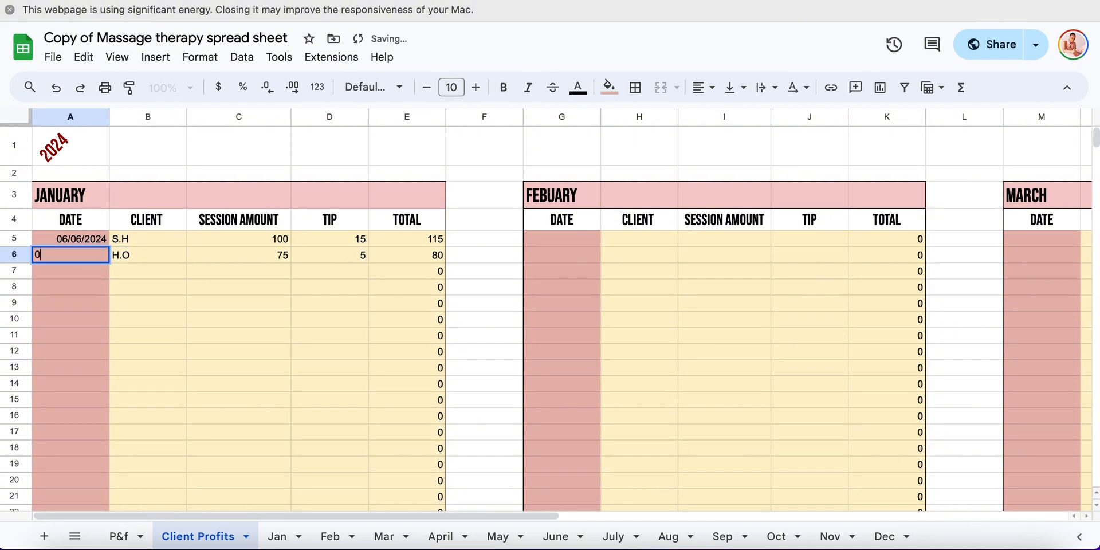
text(6/06)
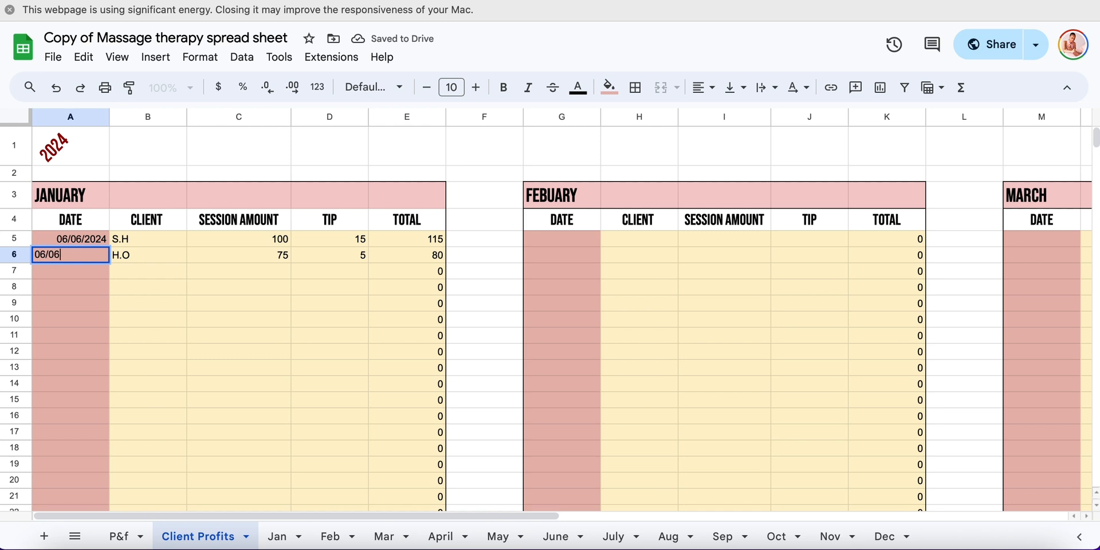
text(/2024)
click(349, 256)
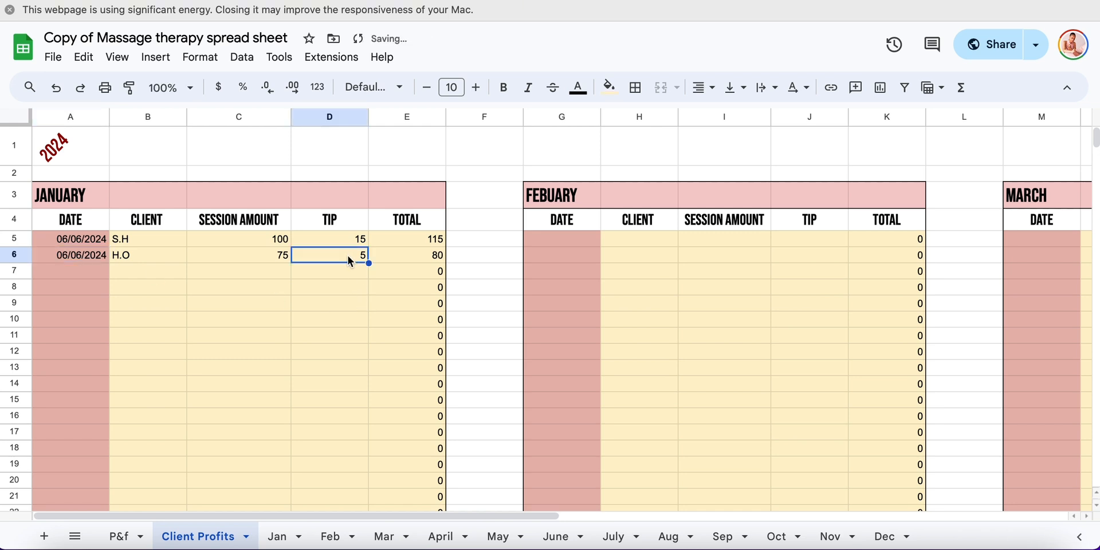
click(405, 256)
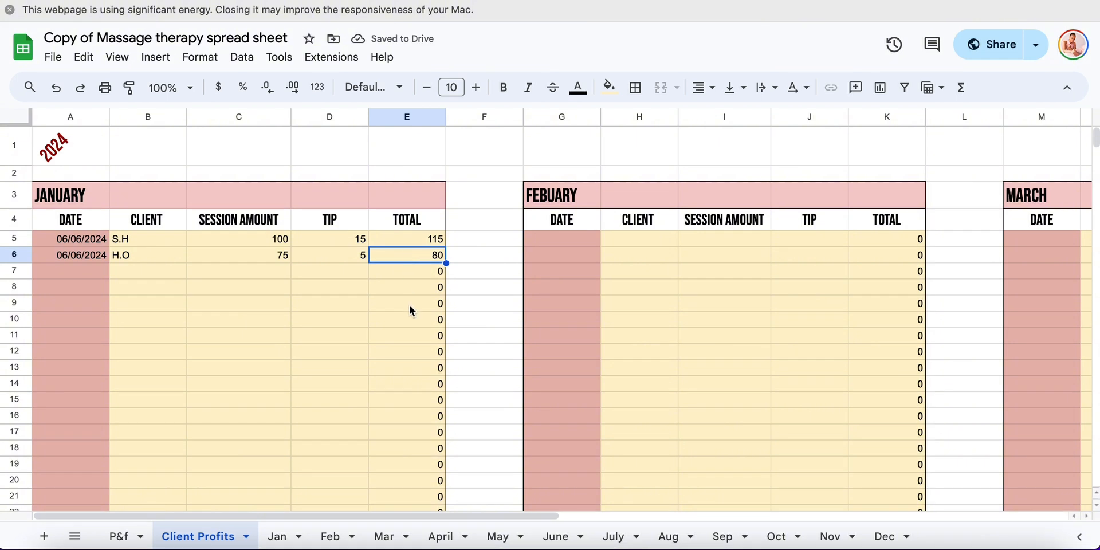
Set January's income on the P&f sheet to 195, the total of January's client table
scroll(409, 305, down, 5)
click(174, 418)
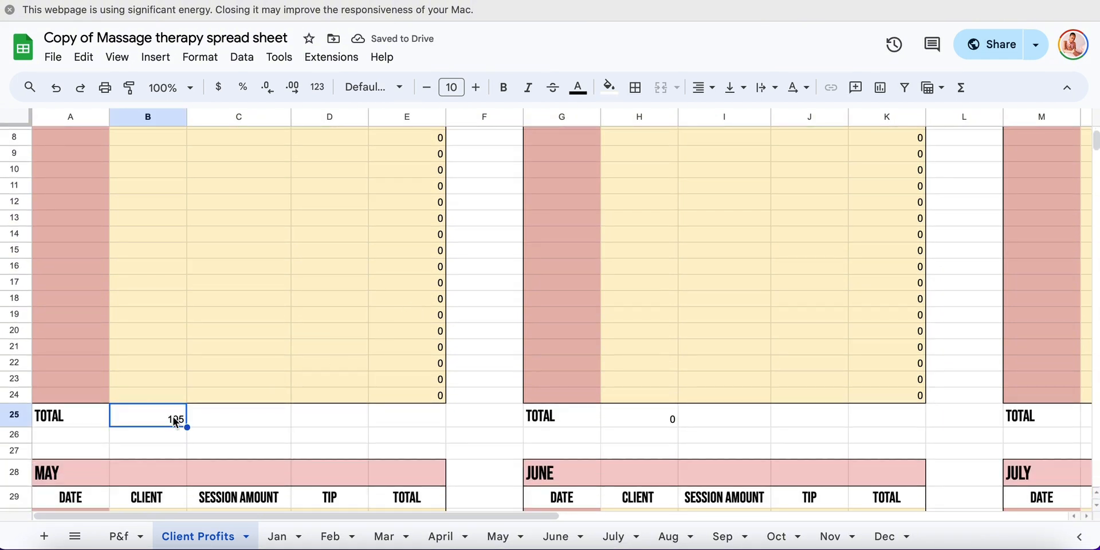
key(super+c)
click(118, 537)
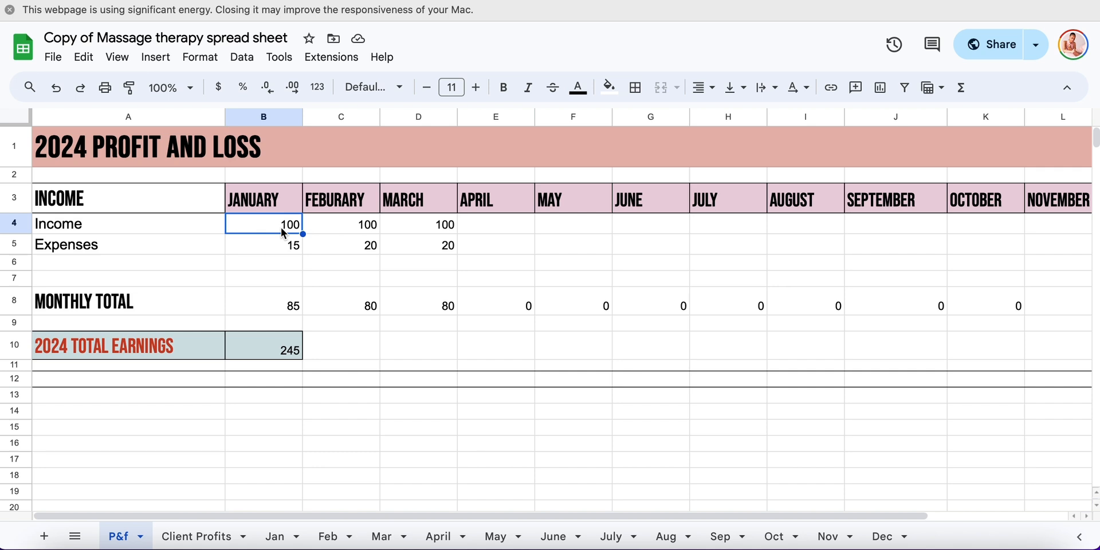
key(super+v)
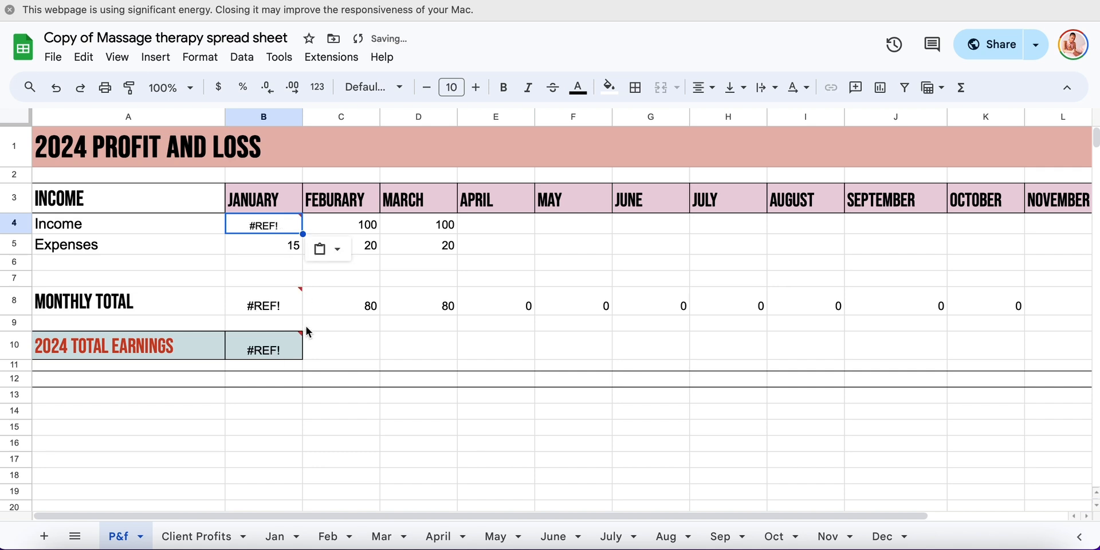
click(56, 87)
text(195)
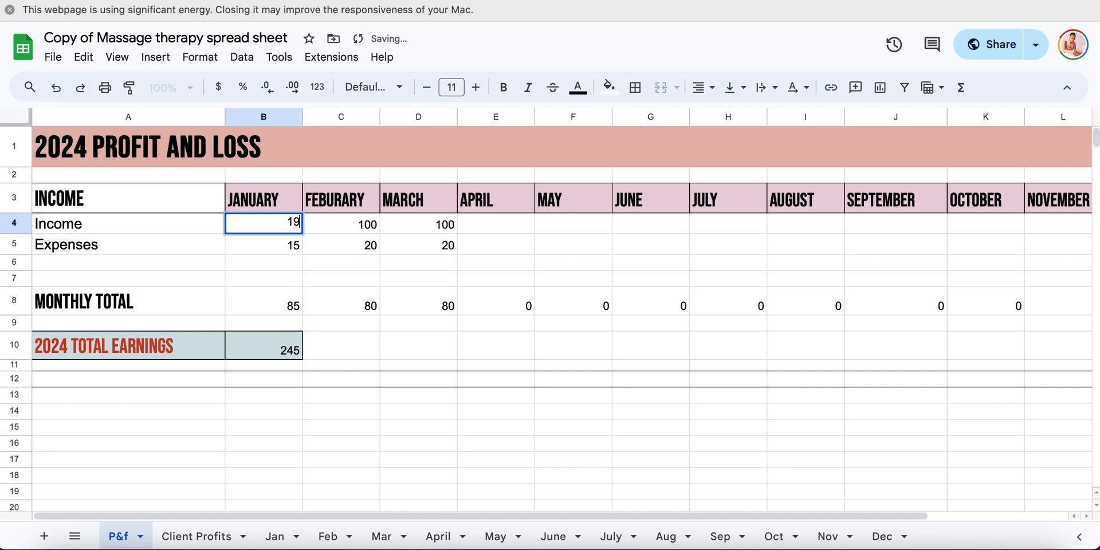
click(325, 262)
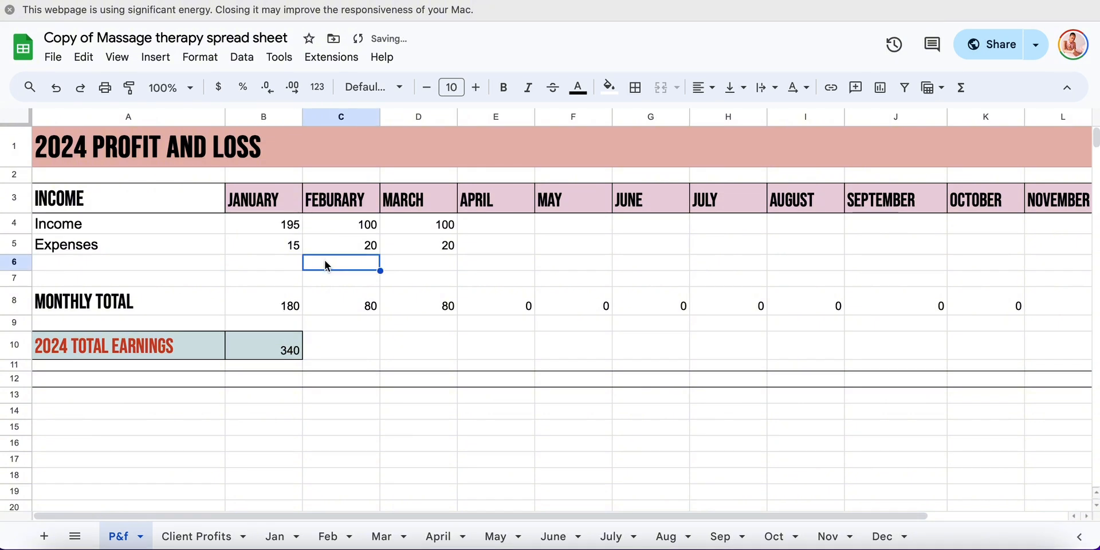
Clear both tip amounts in January's table on the Client Profits sheet and check the month's total
click(198, 536)
scroll(344, 361, up, 5)
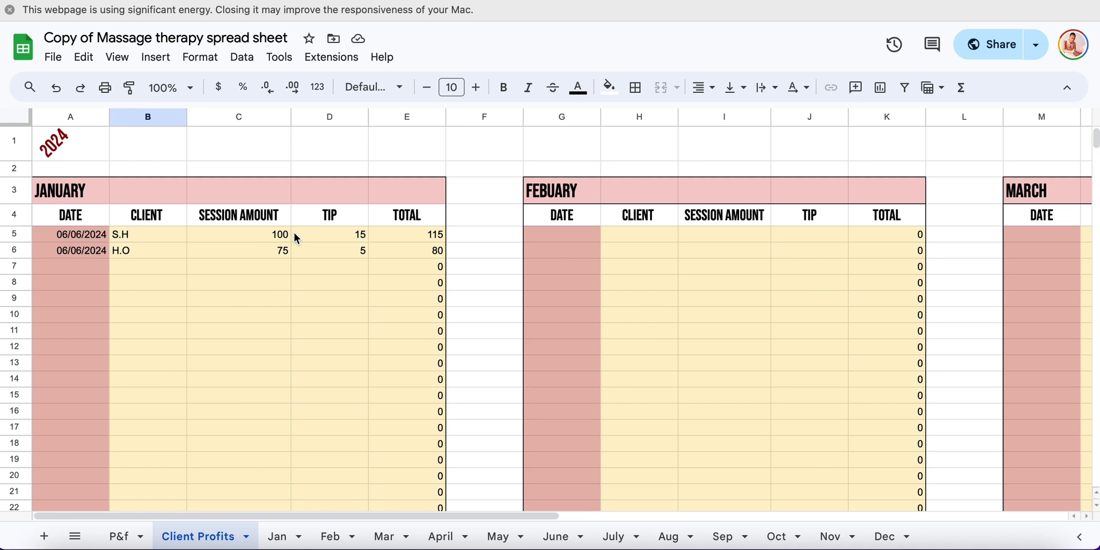
click(331, 233)
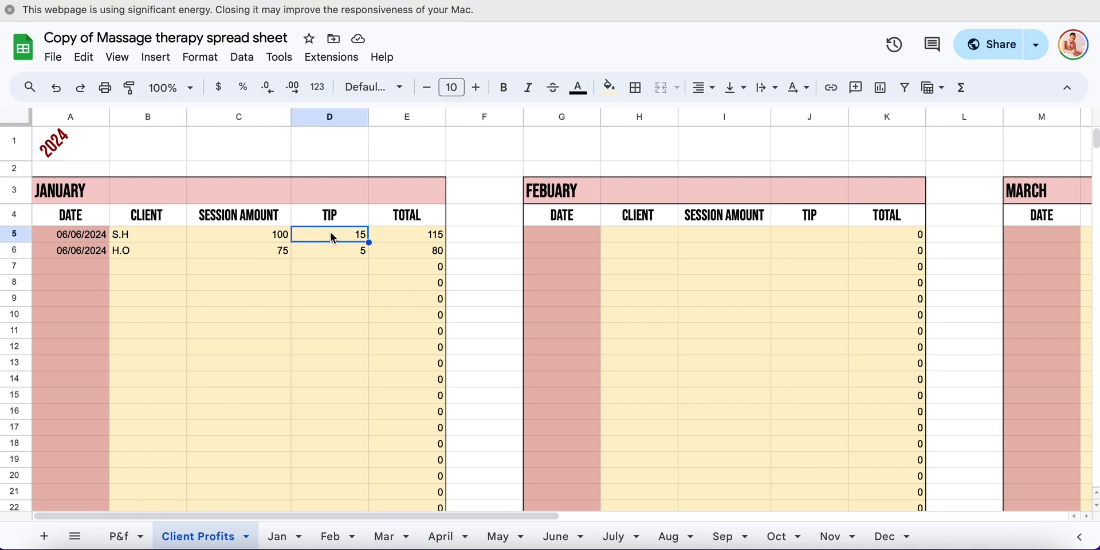
key(Delete)
click(349, 248)
key(Delete)
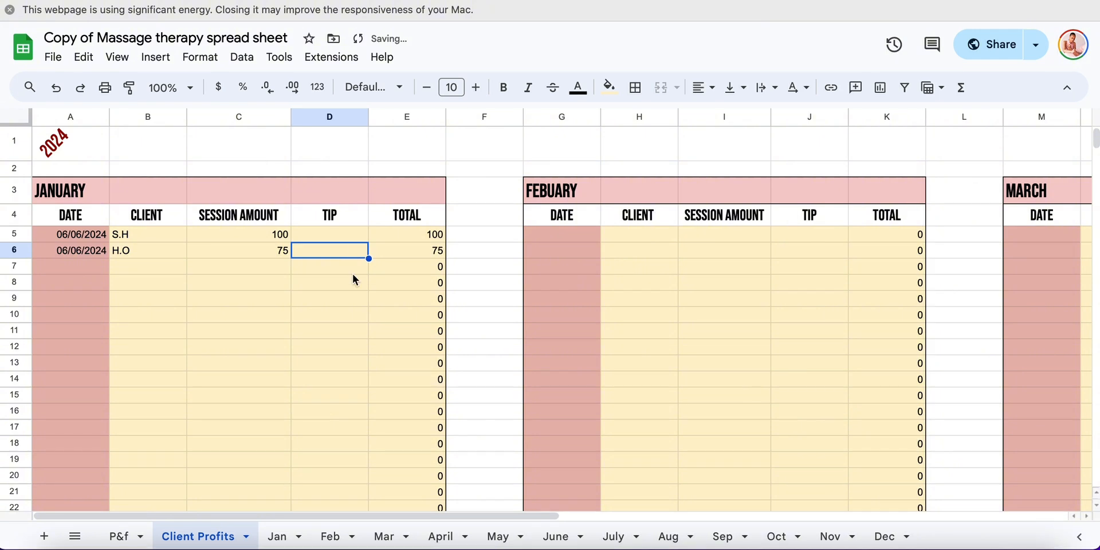
scroll(362, 424, down, 3)
scroll(362, 424, up, 1)
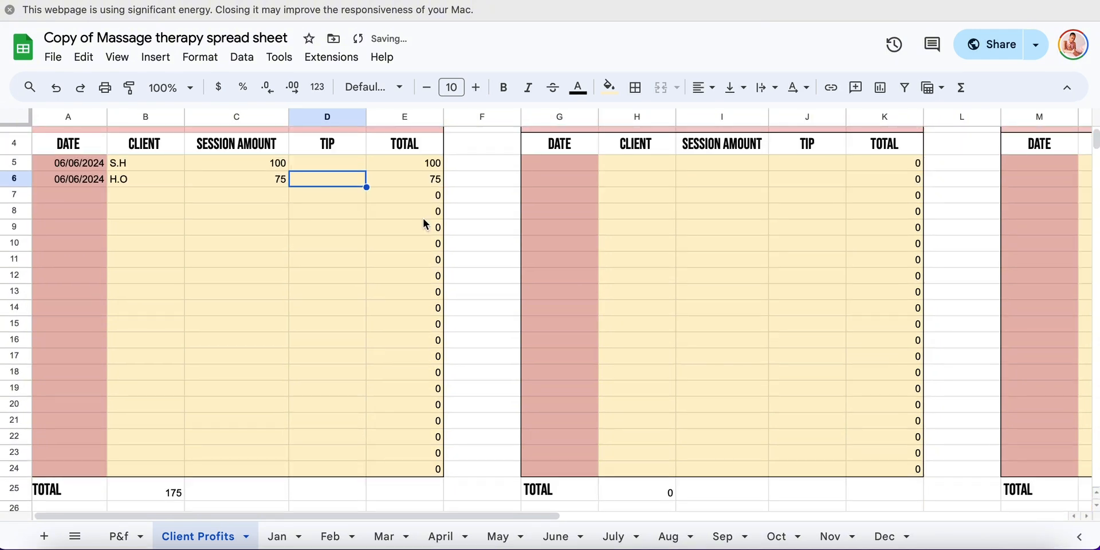
scroll(324, 363, down, 3)
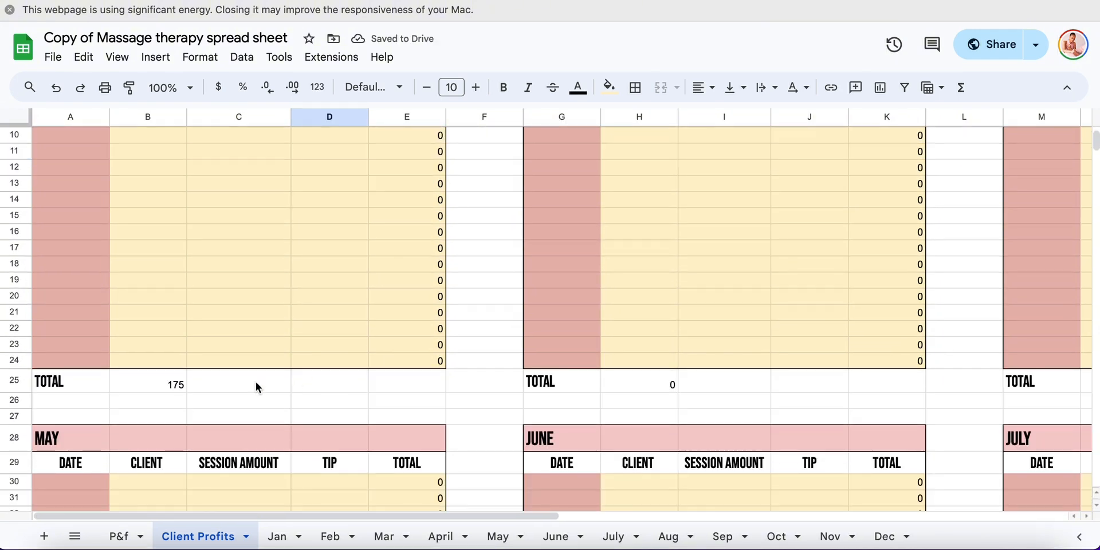
click(255, 382)
click(163, 383)
Set the session amount in January's first client row to 125 and check the month's total
scroll(162, 380, up, 5)
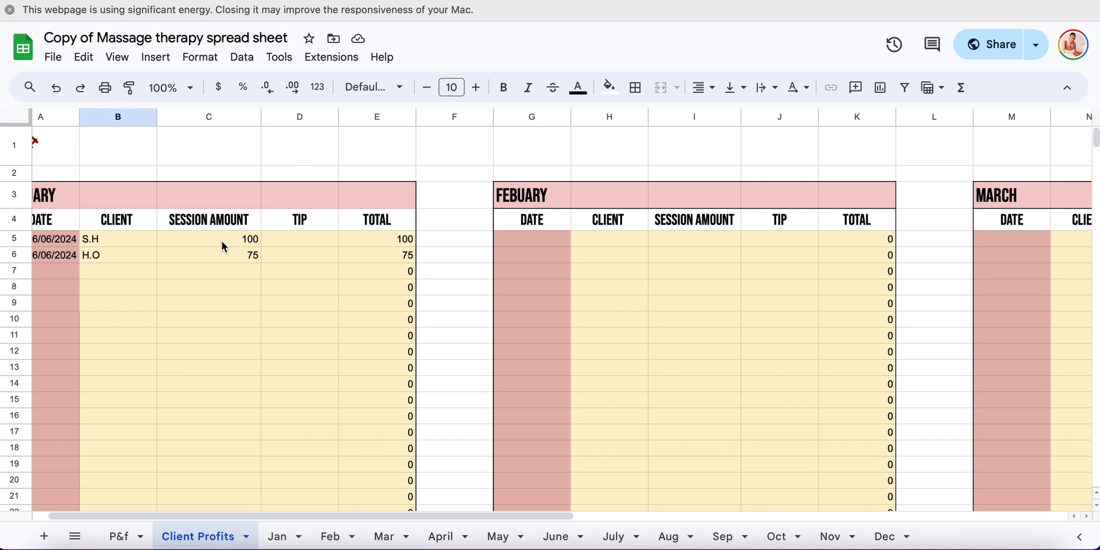
click(253, 239)
text(12)
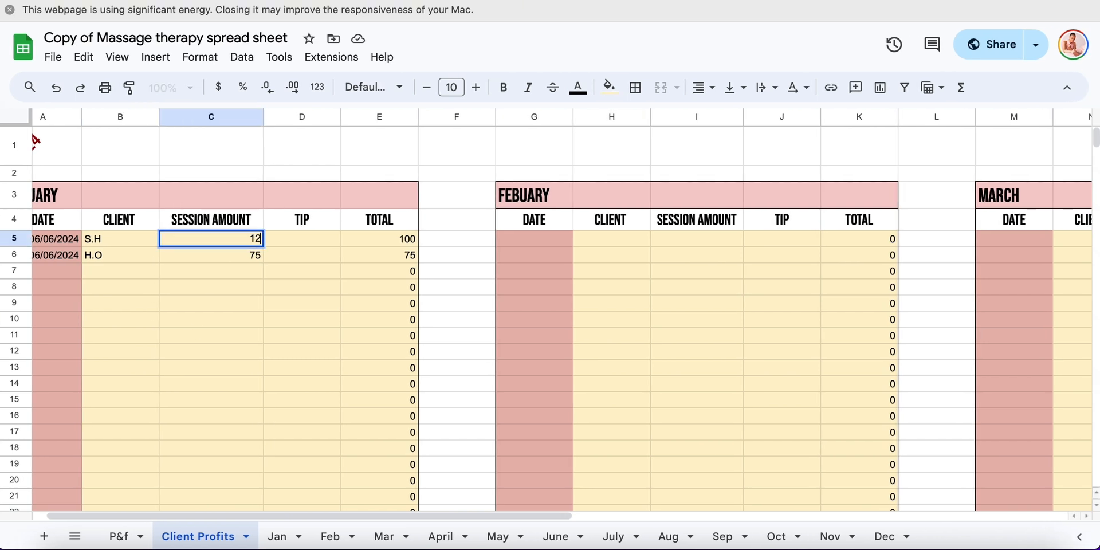
text(45)
key(BackSpace)
key(BackSpace)
text(5)
click(378, 238)
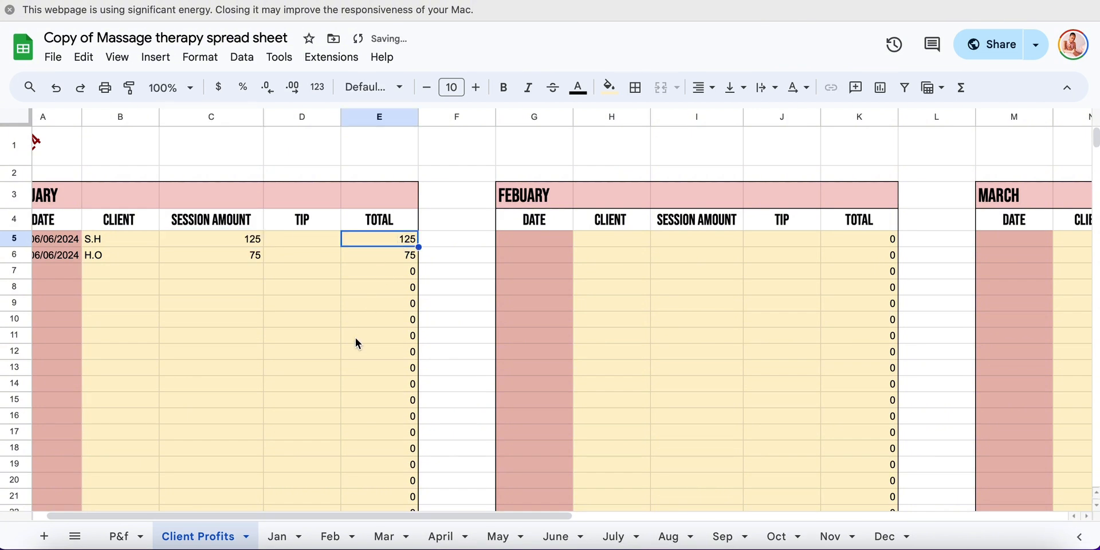
scroll(352, 347, down, 1)
scroll(352, 347, down, 4)
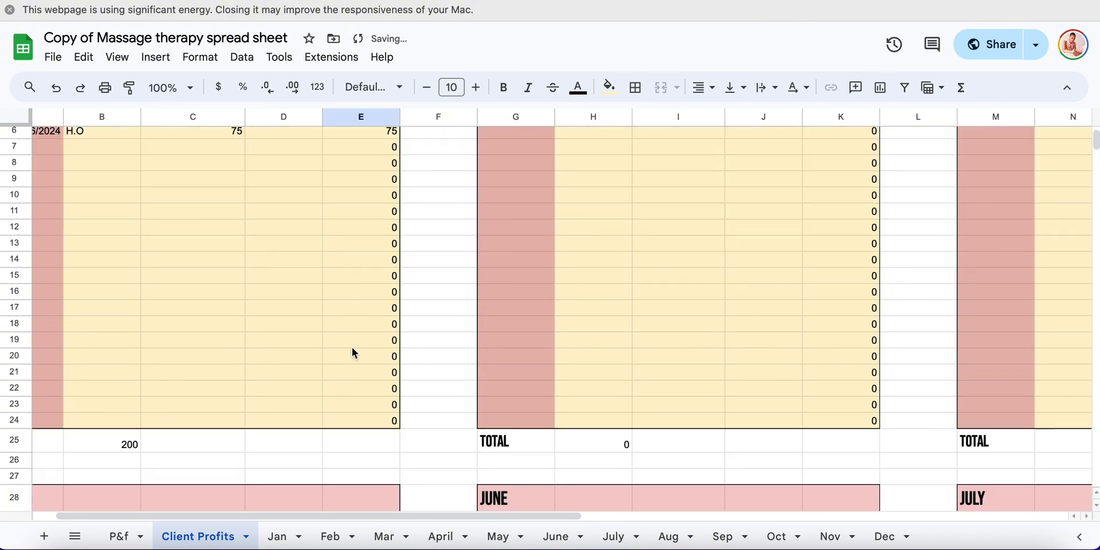
Enter the date 06/06/2024 and the item SHEETS in the first expense row of the Jan sheet
click(283, 536)
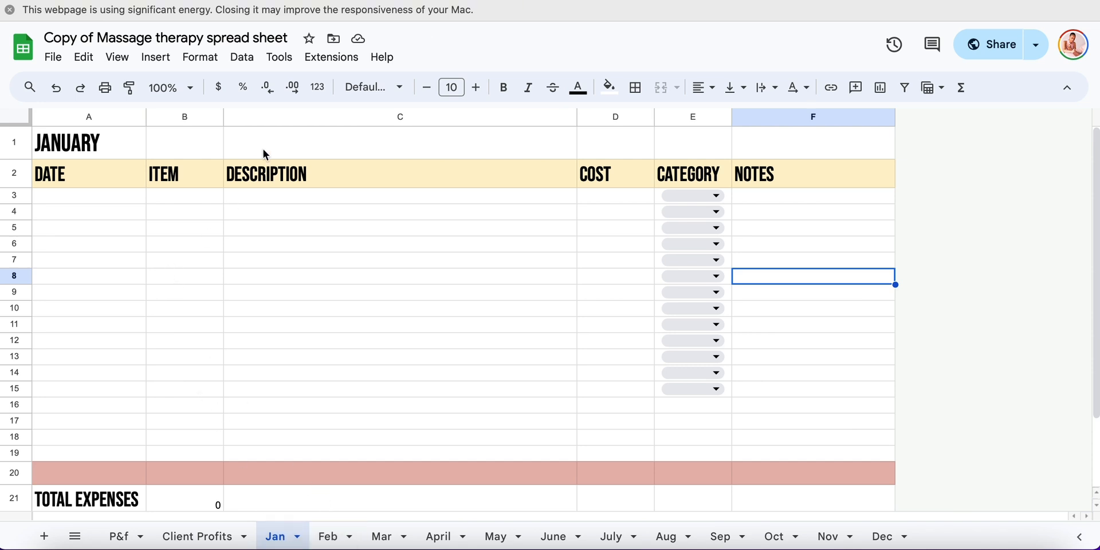
click(96, 194)
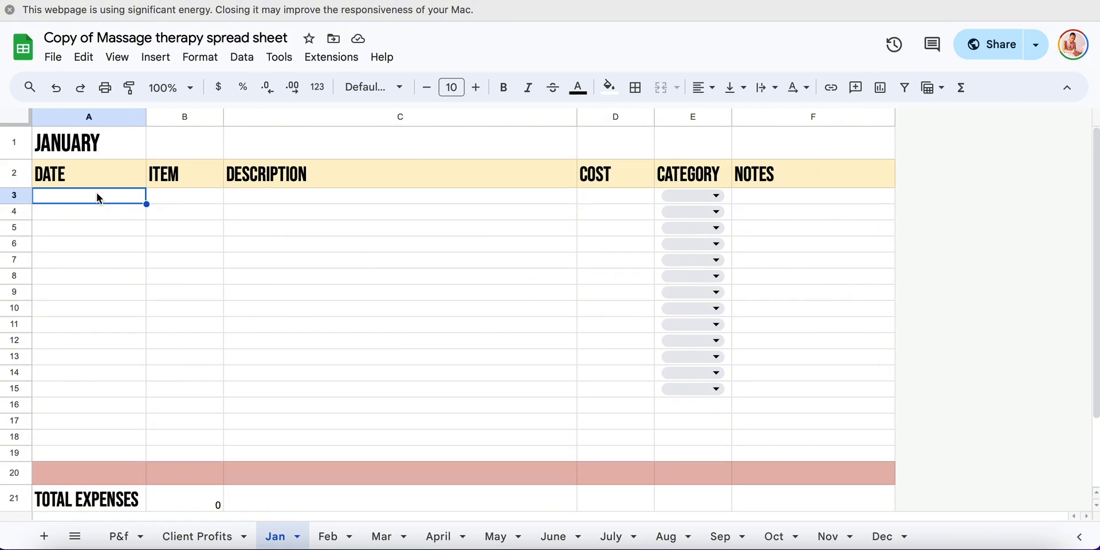
text(06/0)
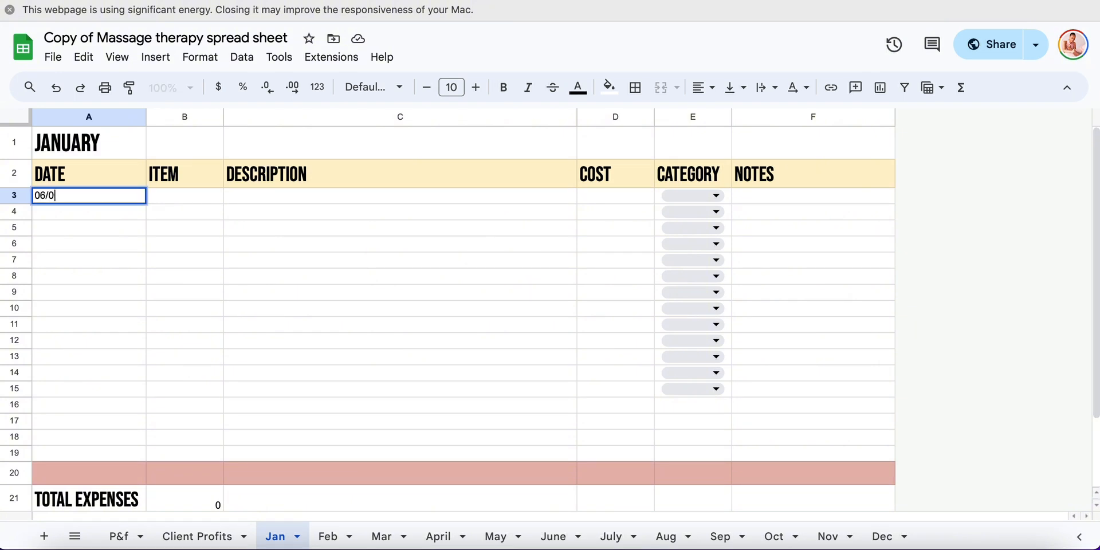
text(6/2024)
click(187, 196)
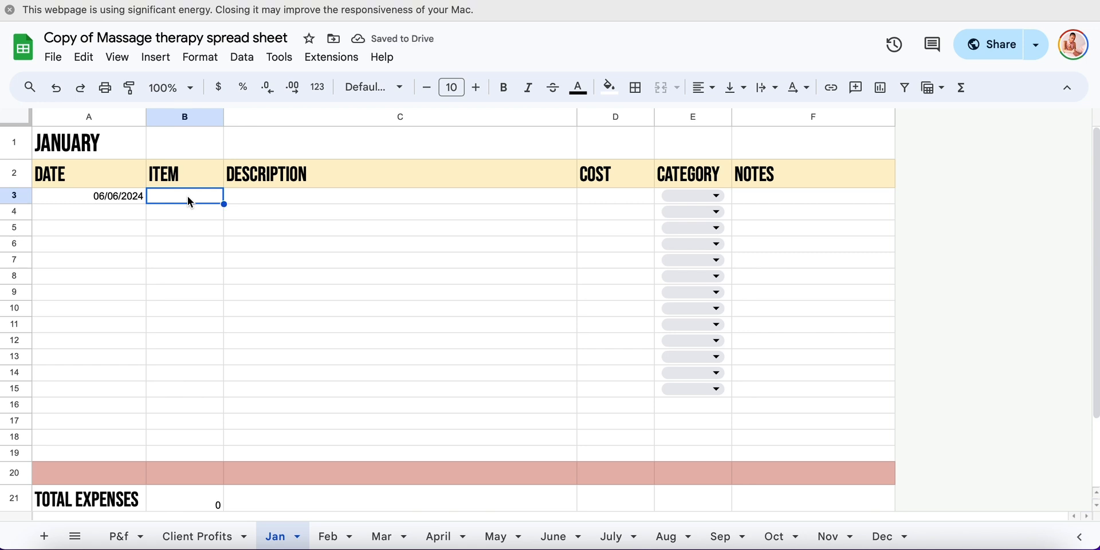
text(SHEETS)
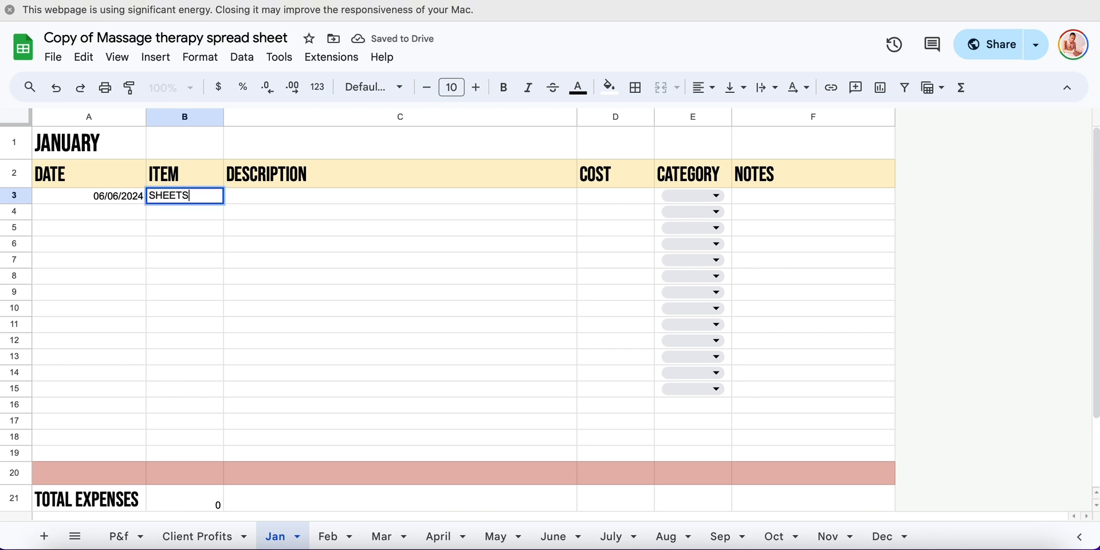
Enter the description "Sheets purchased from amazon" and a cost of 20 for the SHEETS expense
click(248, 202)
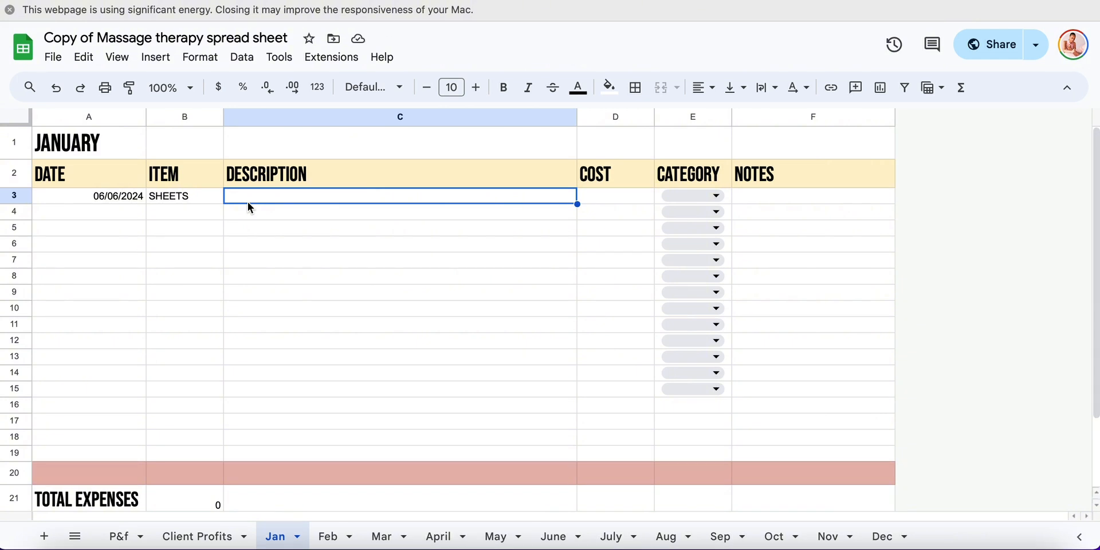
text(Sheets purchas)
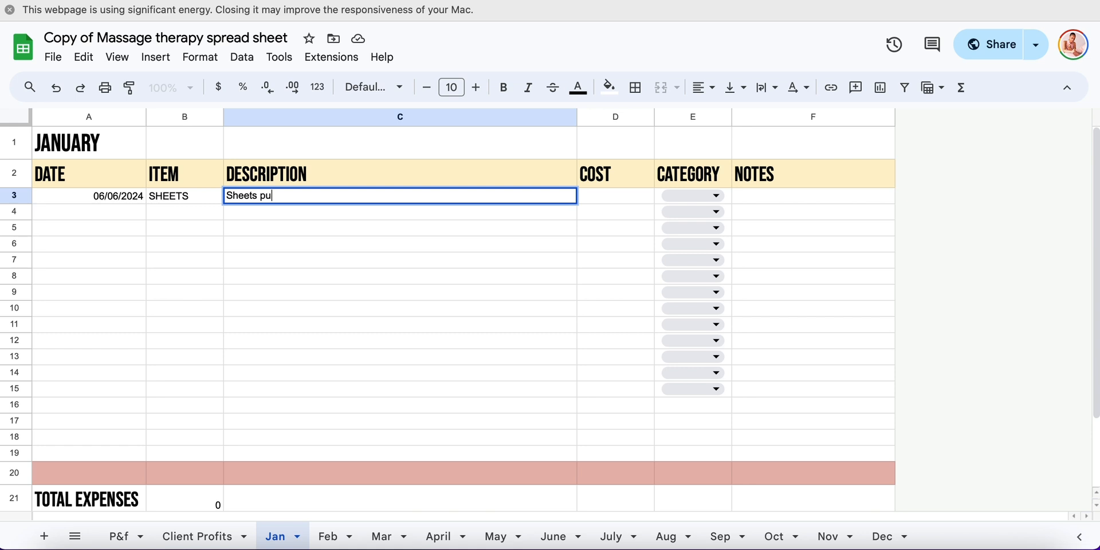
text(rom amazon)
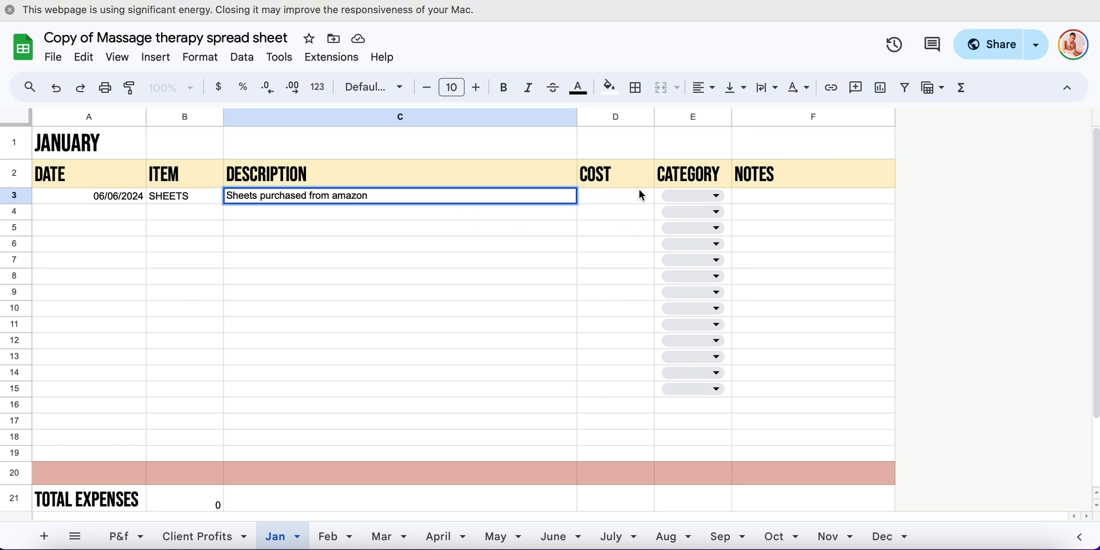
click(615, 195)
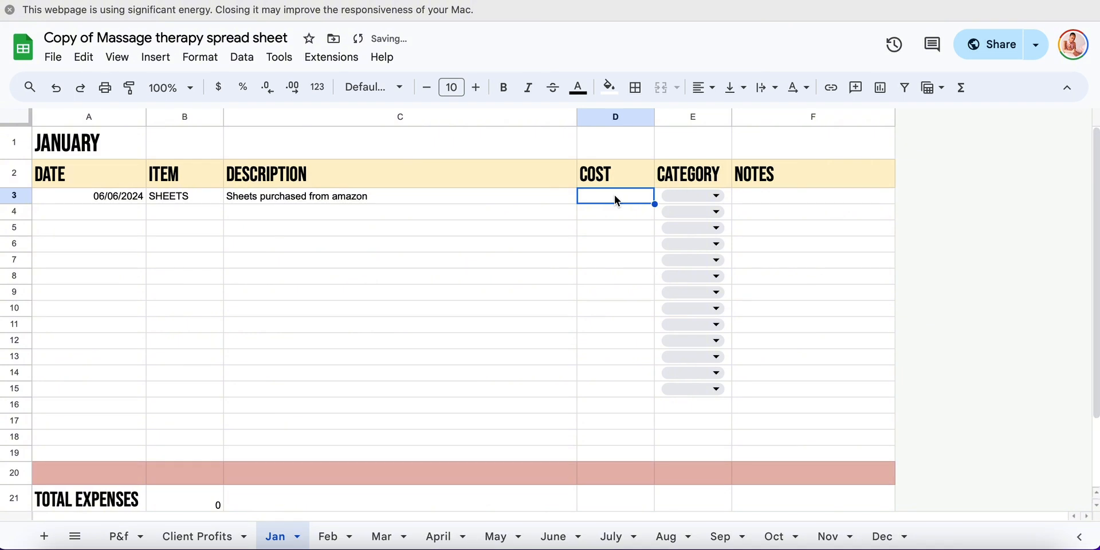
text(20)
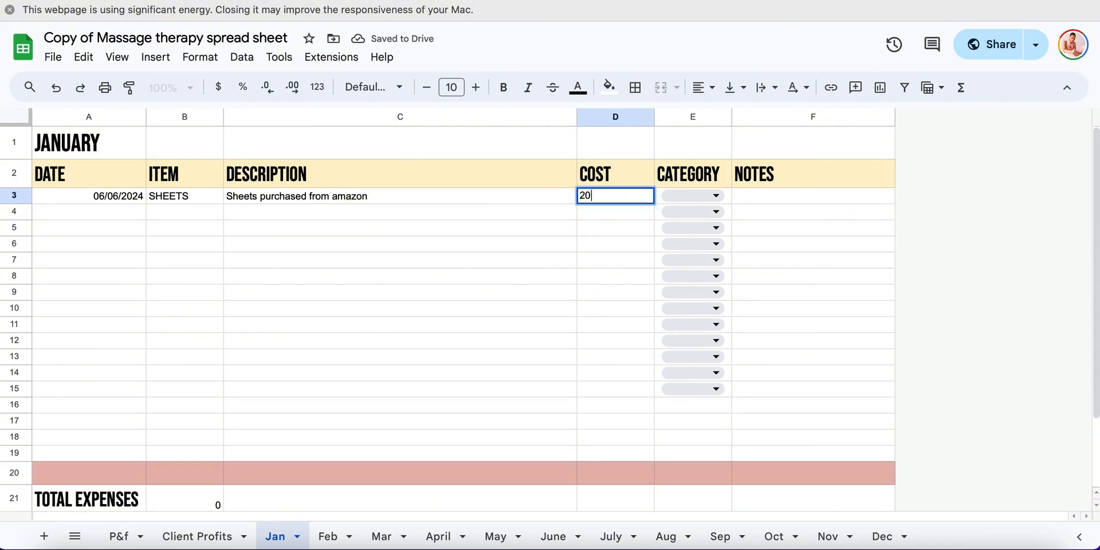
Assign the SHEETS expense the category Table/ supplies accessories and add the note "Digital purchase"
click(712, 199)
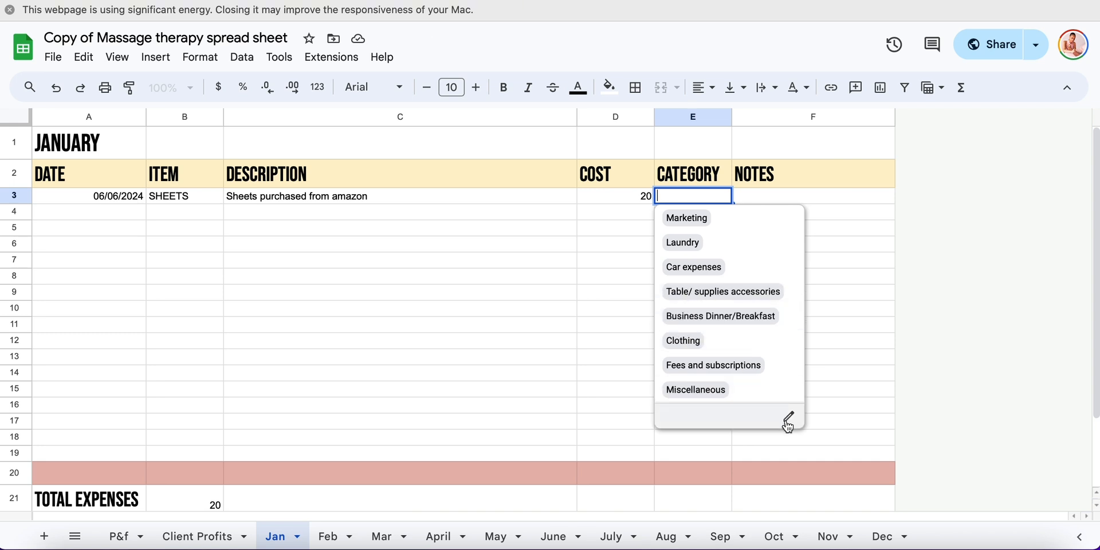
click(697, 291)
click(774, 195)
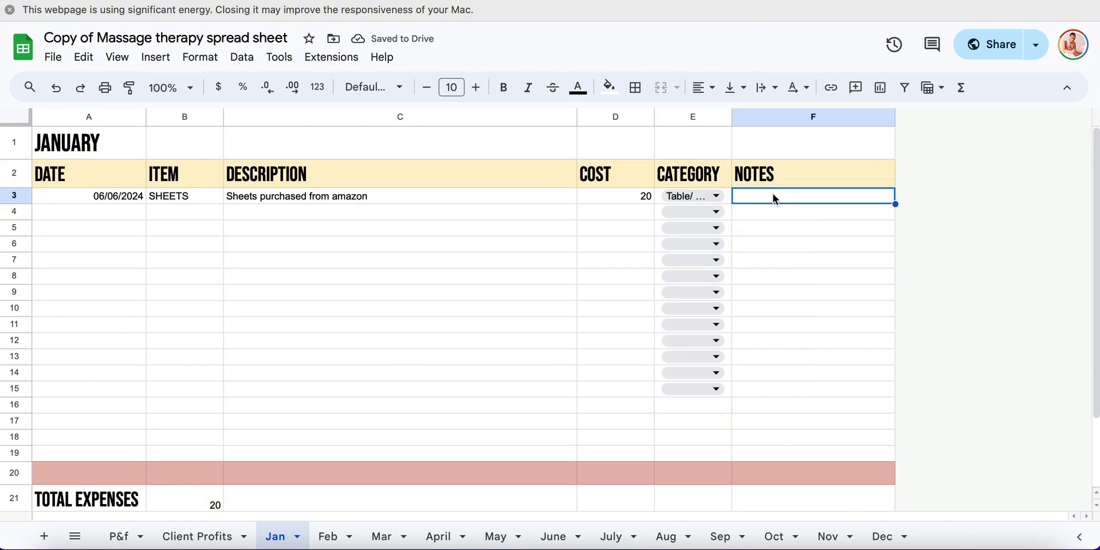
text(Digital)
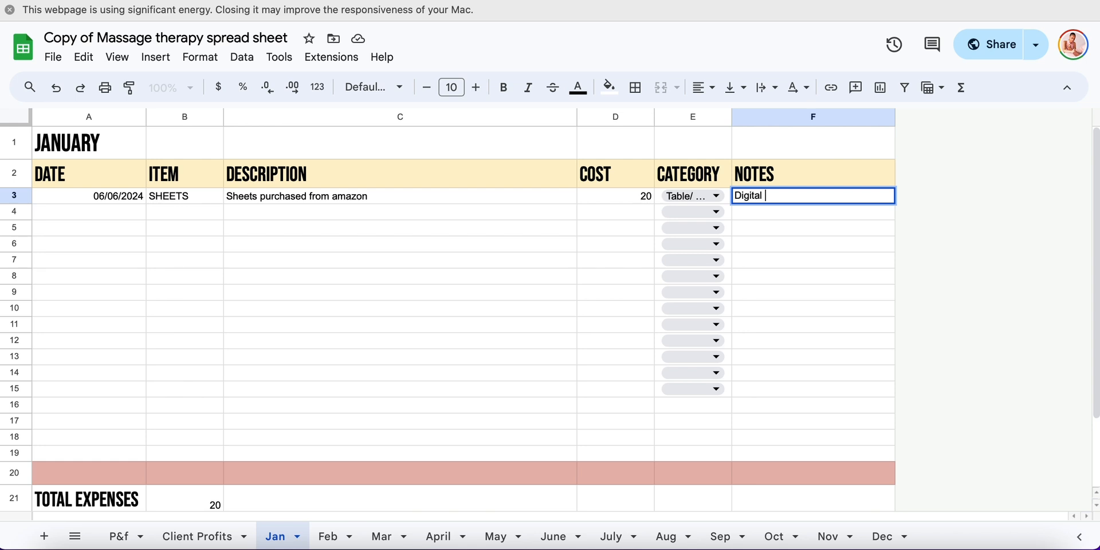
text( purchase)
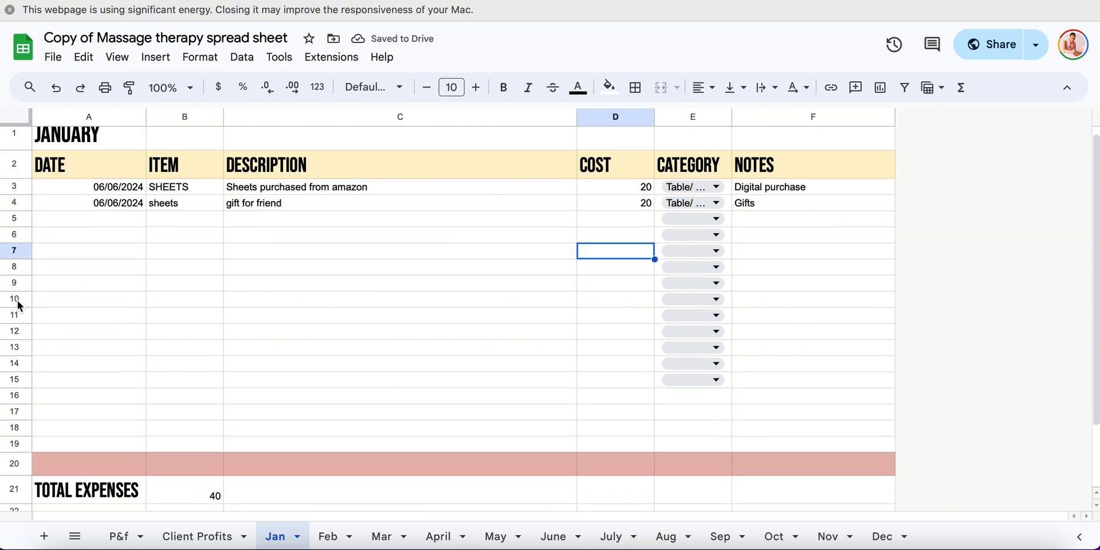
Insert one row above row 10 in January's expense table and check the total expenses cell
right_click(17, 300)
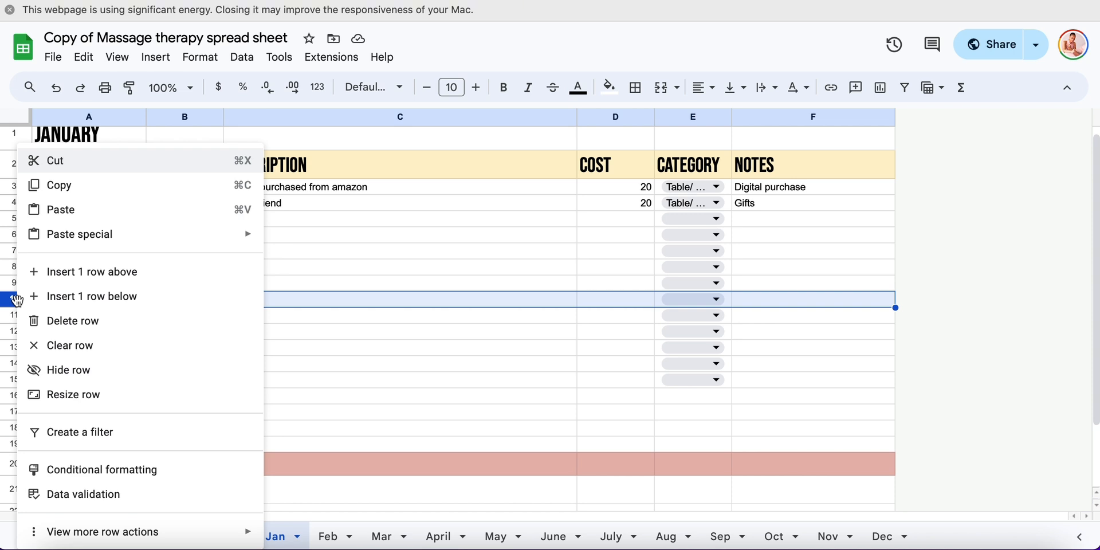
click(60, 277)
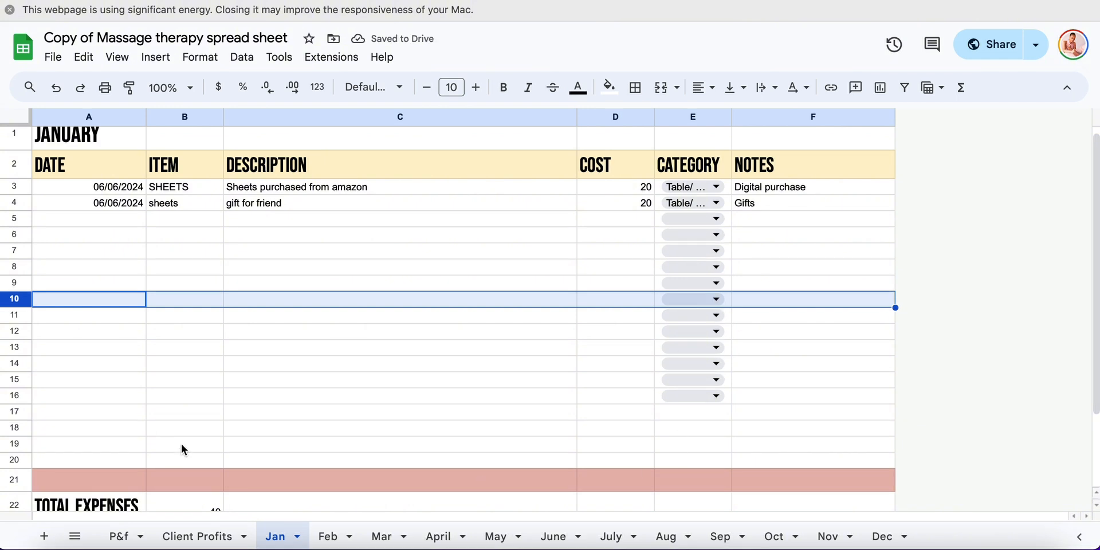
scroll(181, 443, down, 3)
click(193, 423)
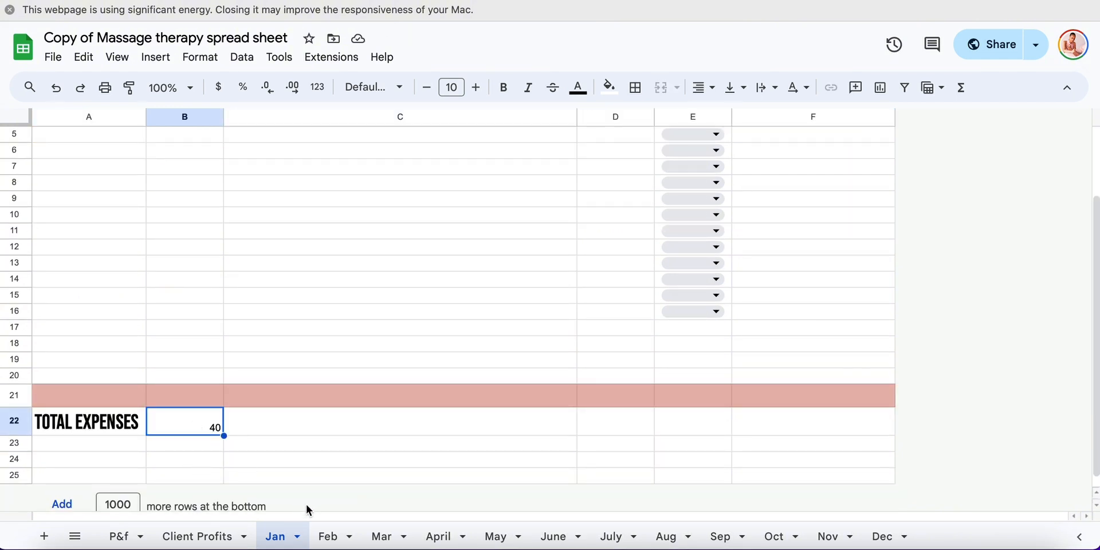
View the Feb and Dec expense sheets and look over the spreadsheet's file options
click(338, 539)
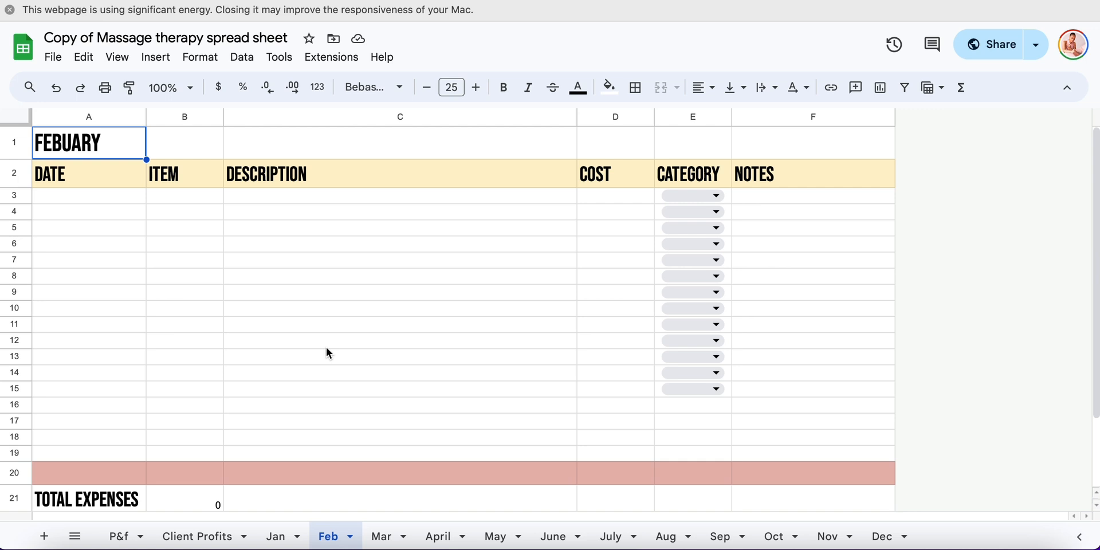
click(885, 536)
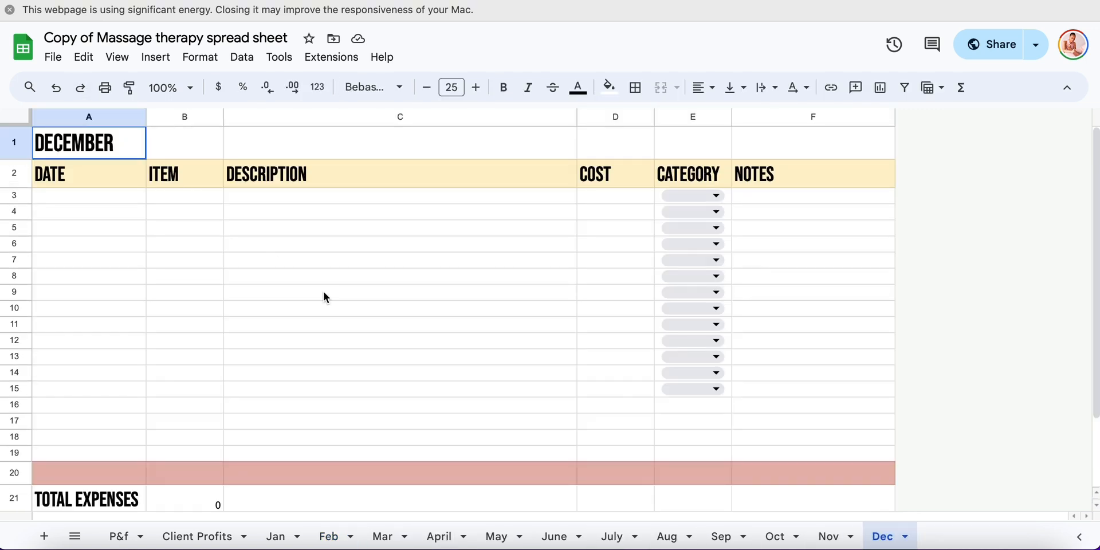
click(53, 57)
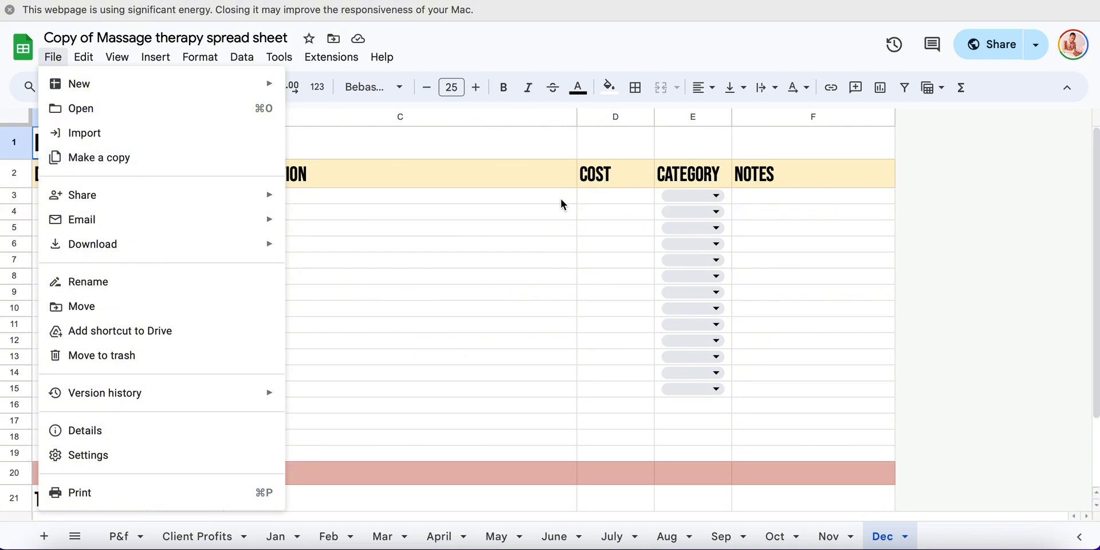
click(356, 232)
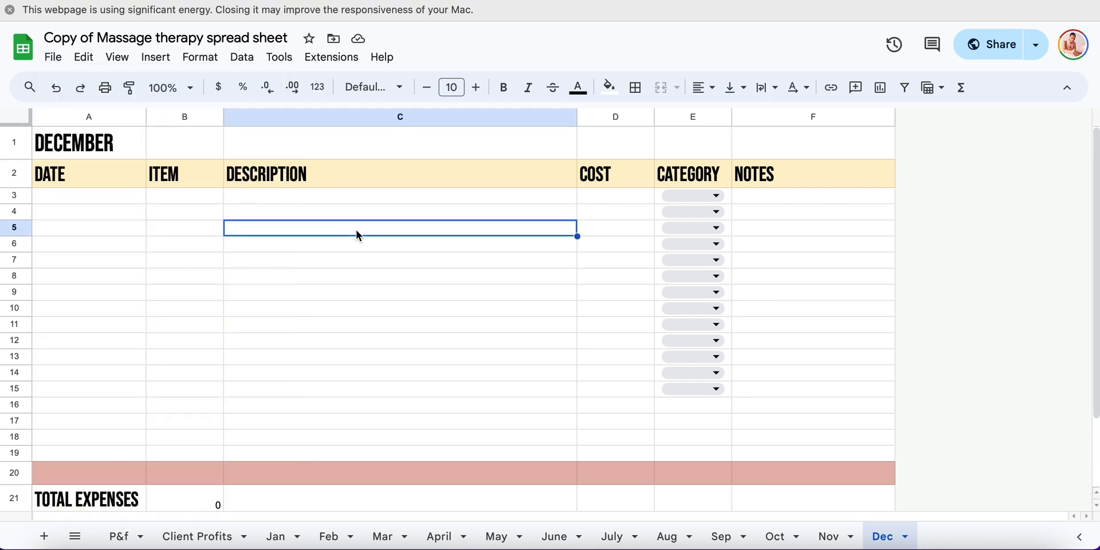
Clear the dates, items, descriptions and costs of both sample expenses in rows 3 and 4 of the Jan sheet
click(274, 538)
scroll(276, 358, up, 5)
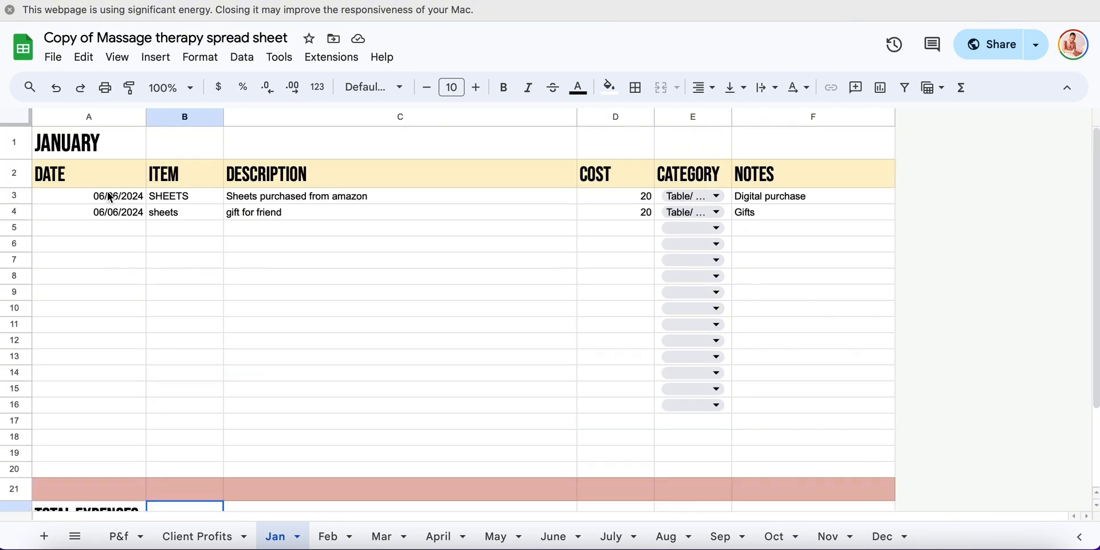
drag(111, 197, 338, 206)
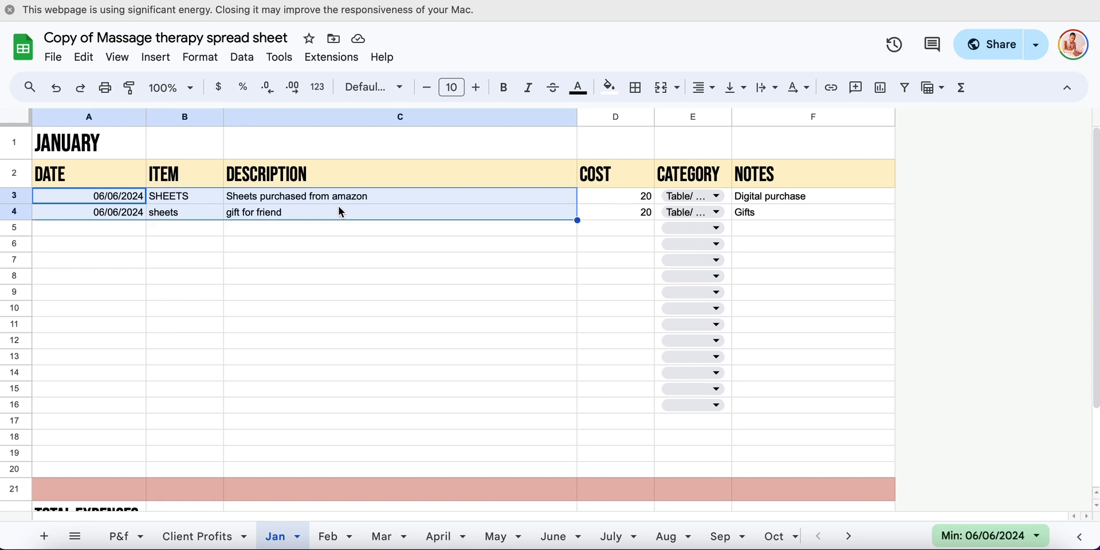
key(Delete)
click(628, 197)
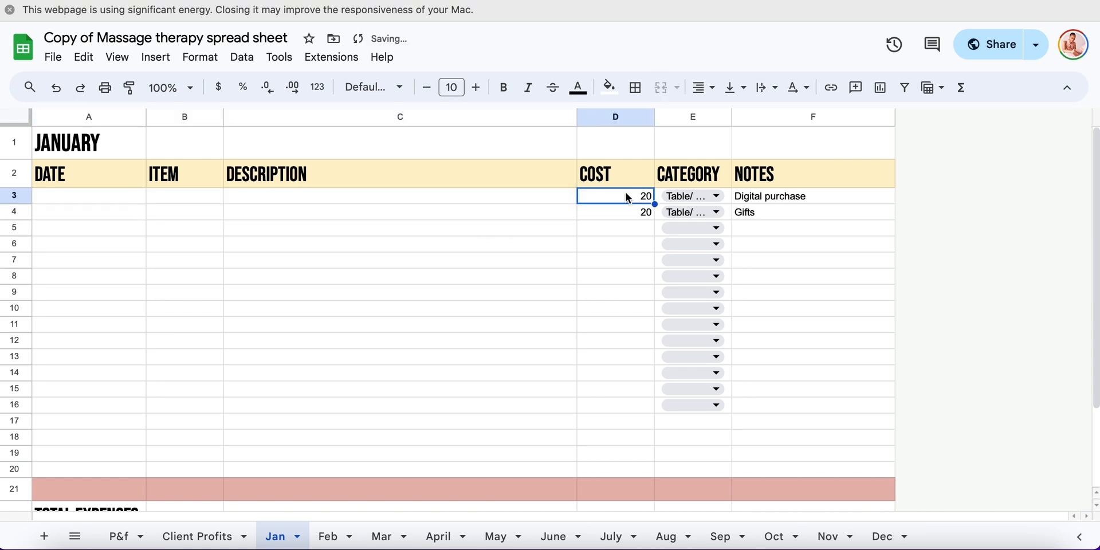
click(630, 219)
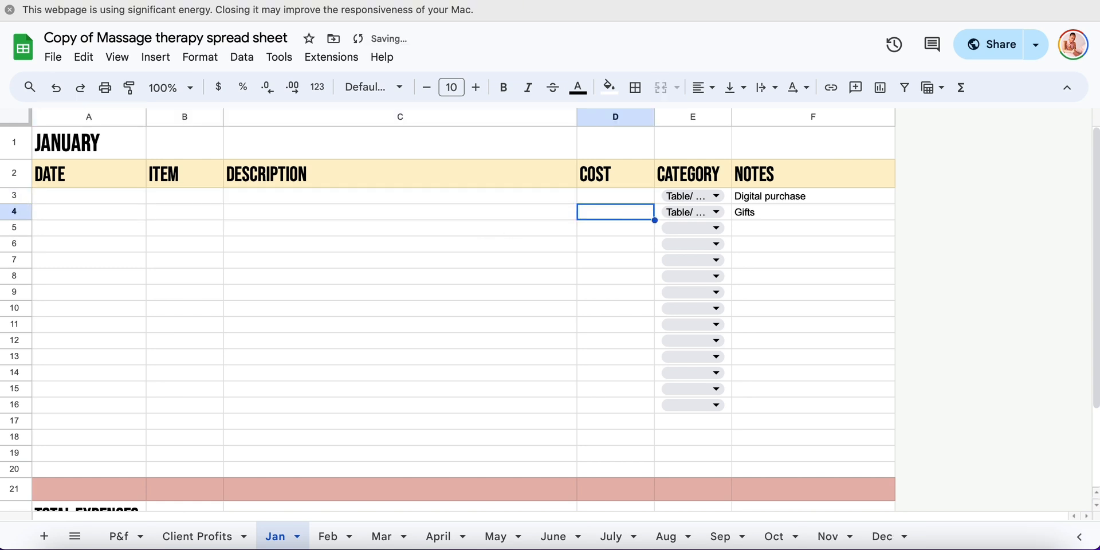
Clear the client initials and dates of the two sample January sessions on the Client Profits sheet
click(197, 535)
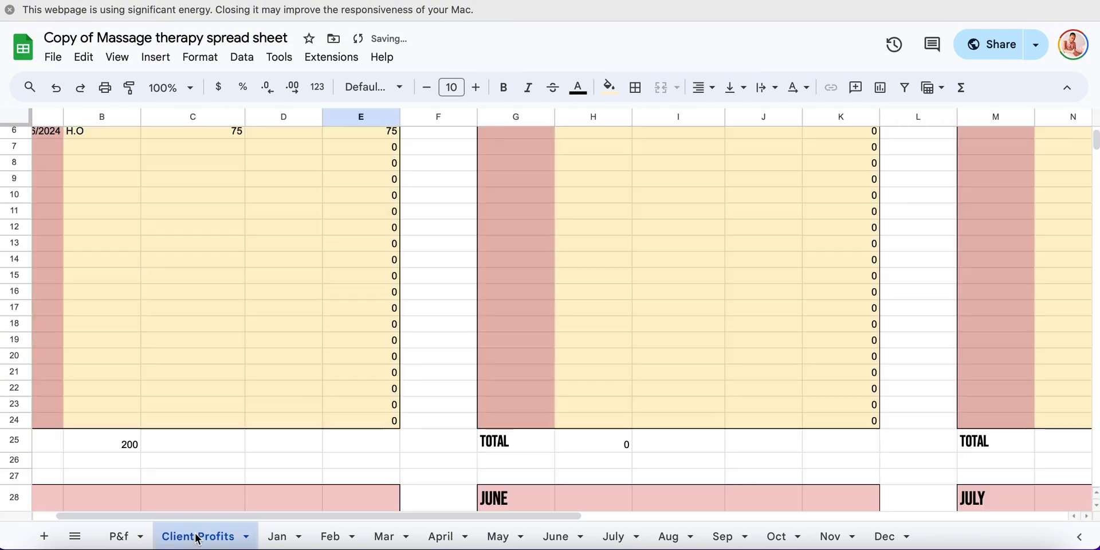
scroll(287, 246, up, 3)
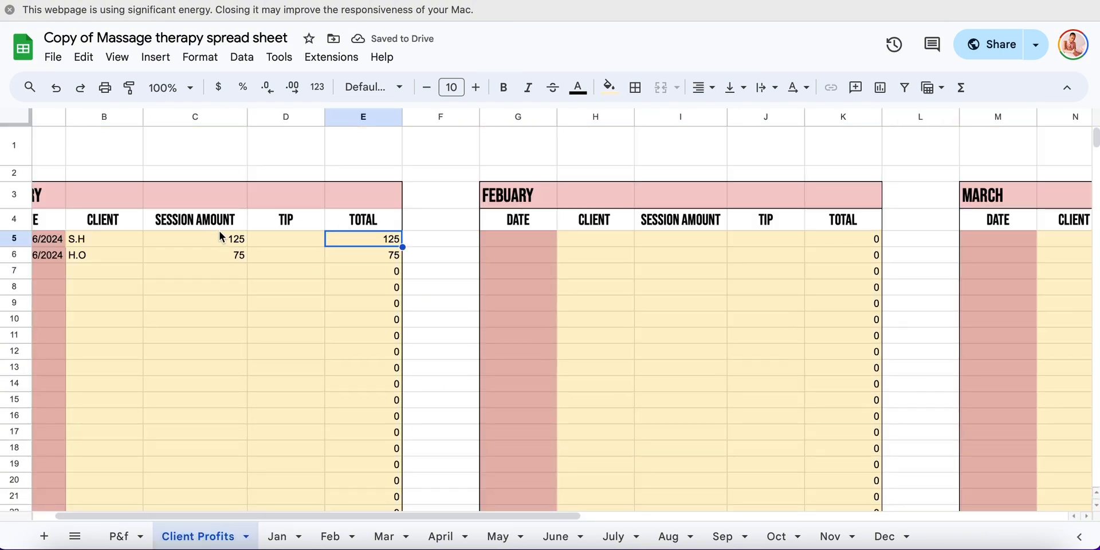
click(217, 238)
click(104, 239)
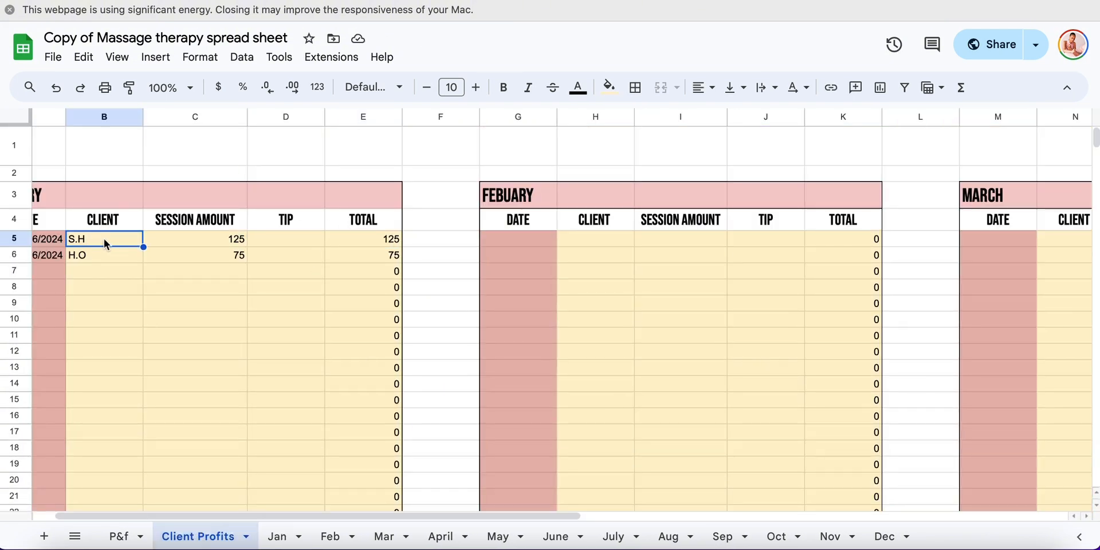
drag(104, 239, 52, 254)
key(Delete)
key(Delete)
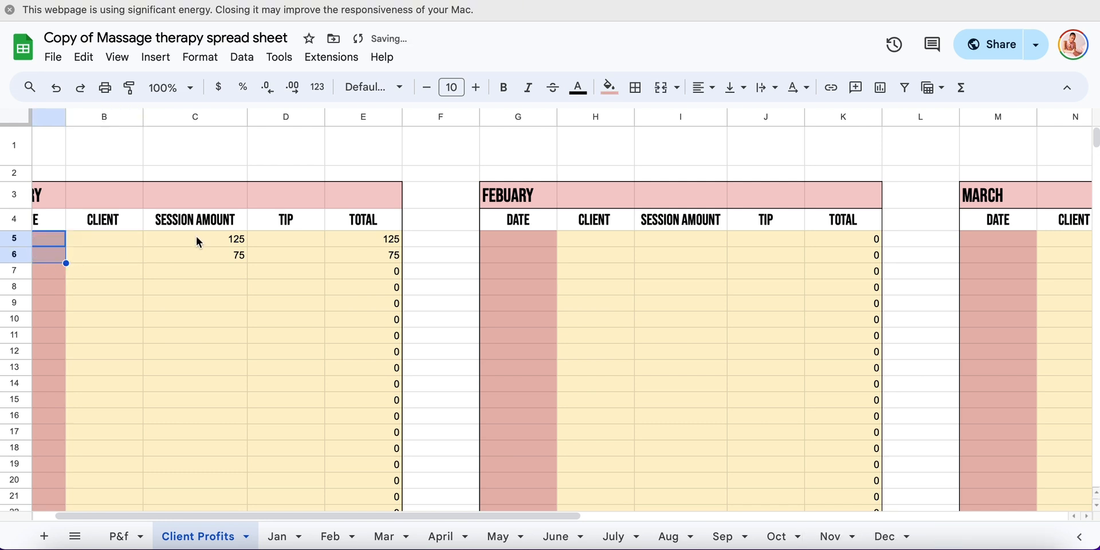
Set the first January session amount to 50 on the Client Profits sheet, and open the P&f sheet
click(198, 244)
text(50)
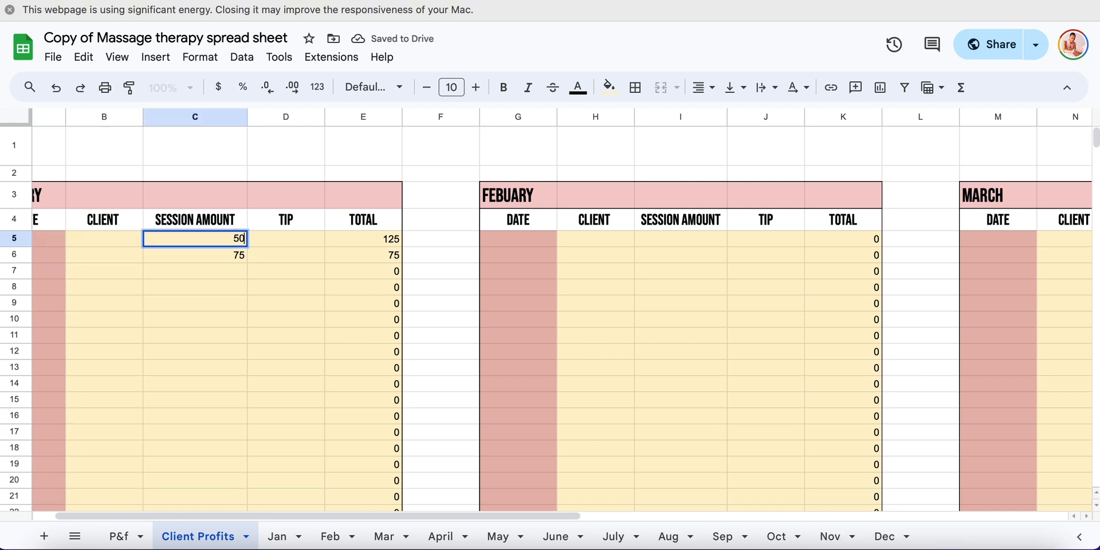
click(272, 248)
scroll(325, 287, down, 2)
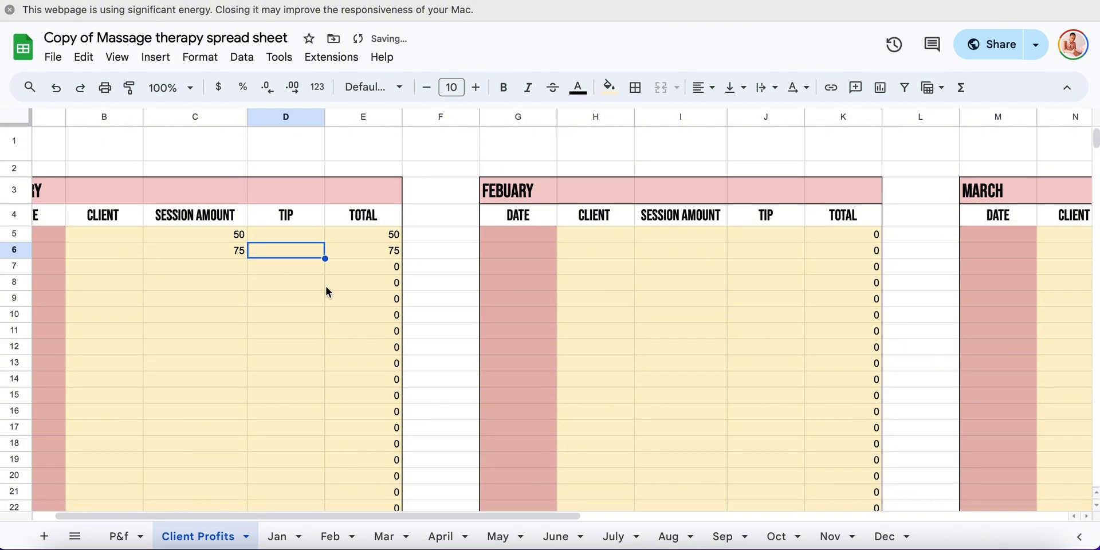
scroll(325, 286, left, 2)
scroll(325, 286, up, 3)
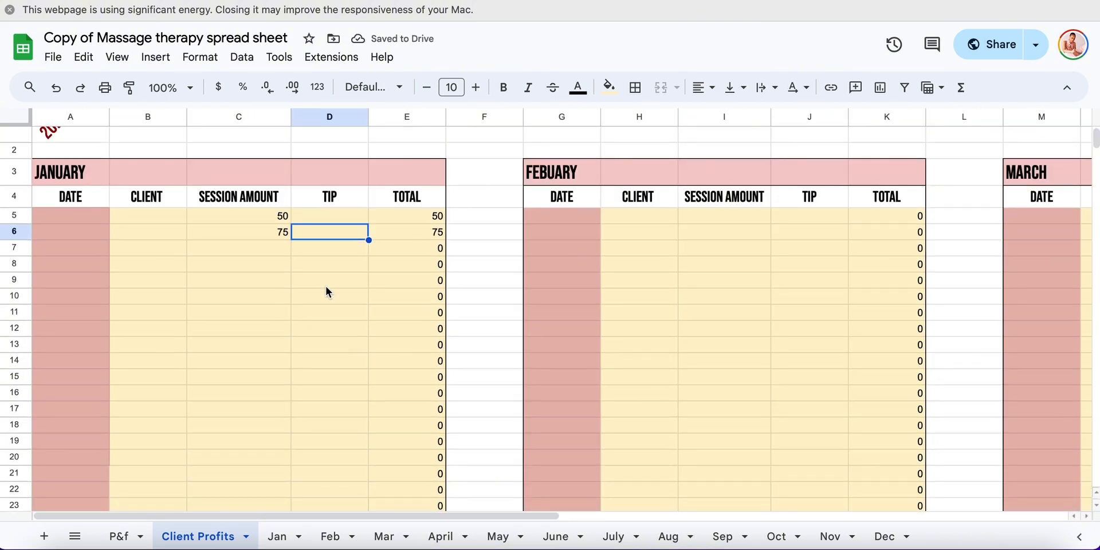
scroll(326, 287, up, 1)
click(121, 538)
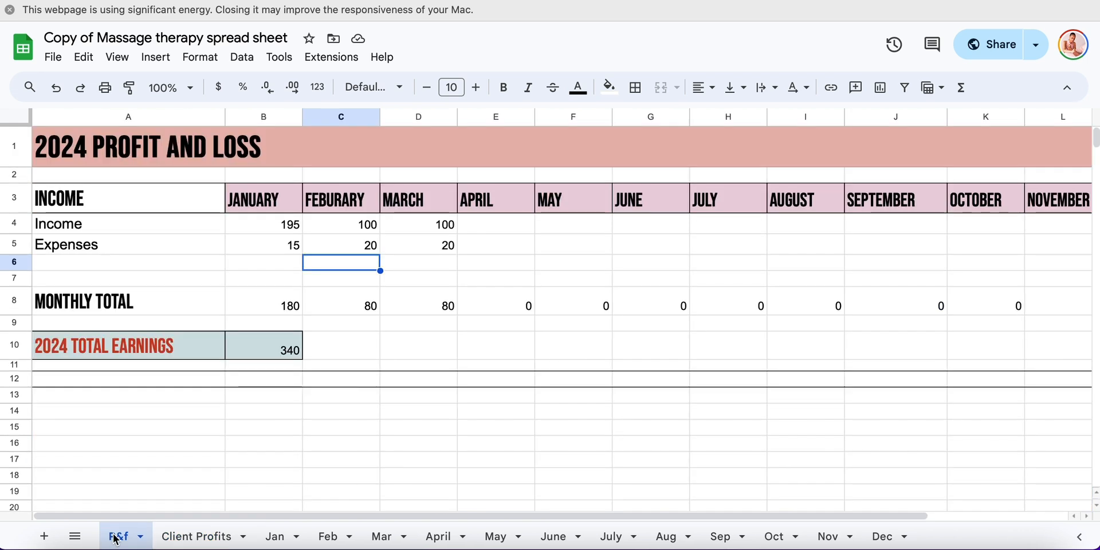